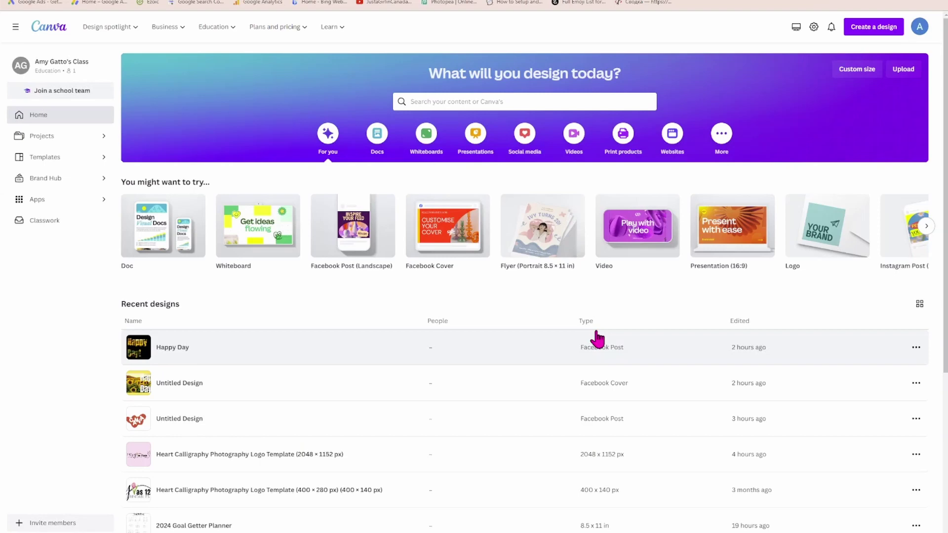
- Start a blank Facebook Cover design and open Elements, previewing the plain square shape
click(853, 31)
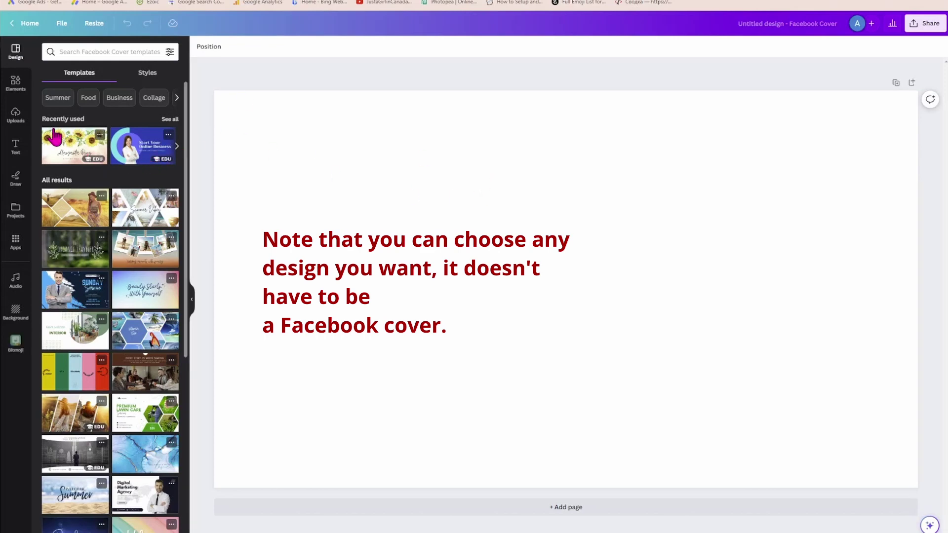
click(15, 89)
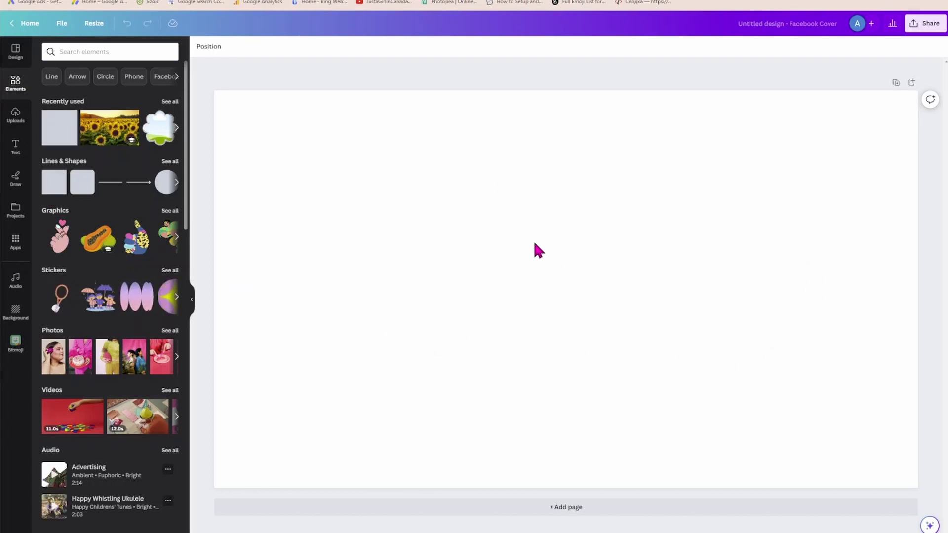
click(59, 177)
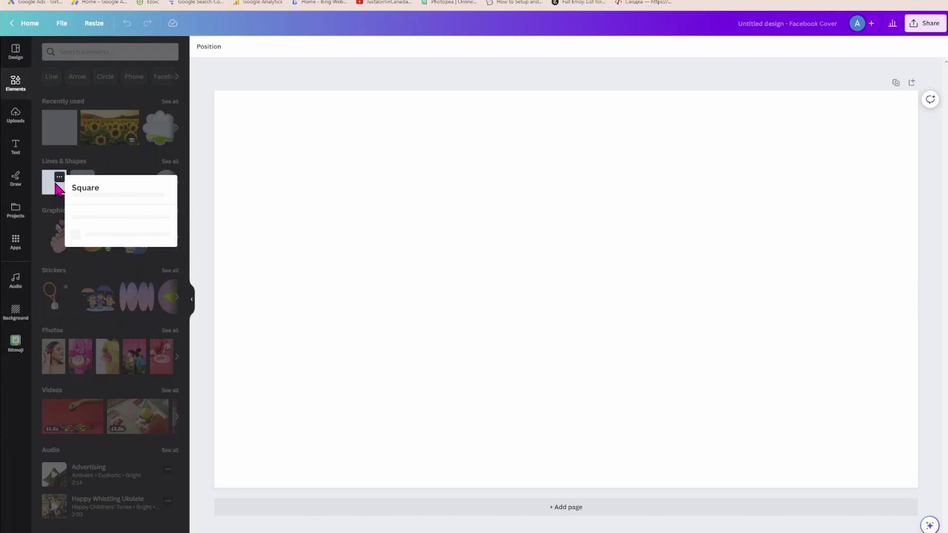
click(47, 196)
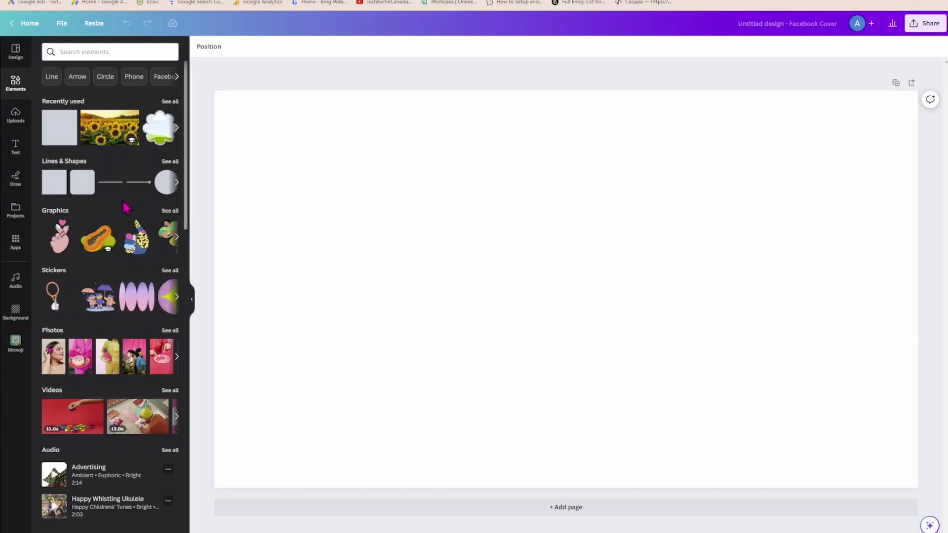
- Add a black square and stretch it into a large wide rectangle on the cover's right side
click(55, 142)
double_click(586, 251)
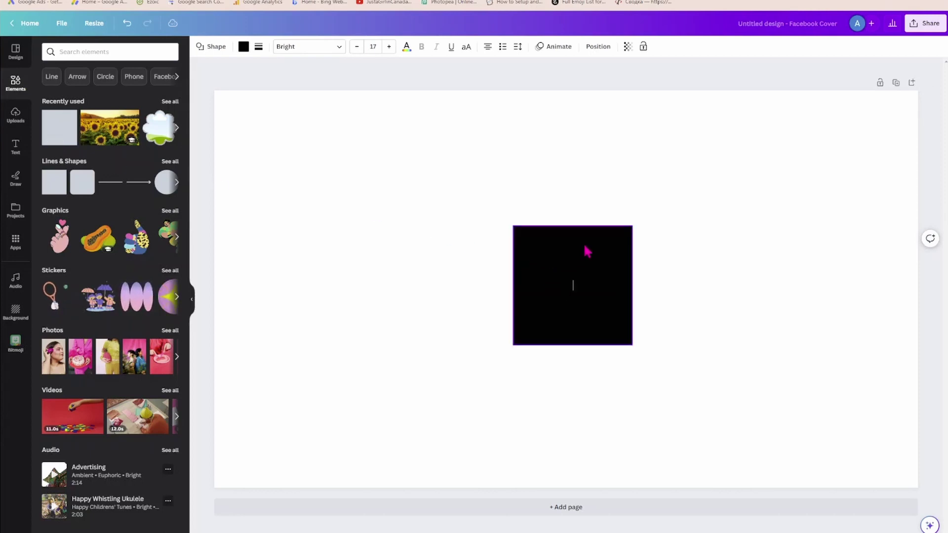
drag(587, 251, 730, 183)
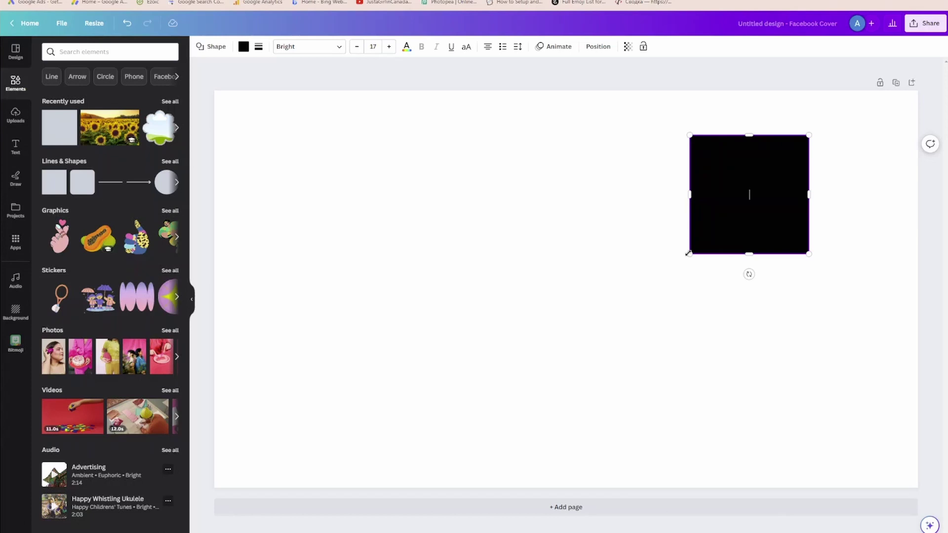
drag(690, 254, 468, 432)
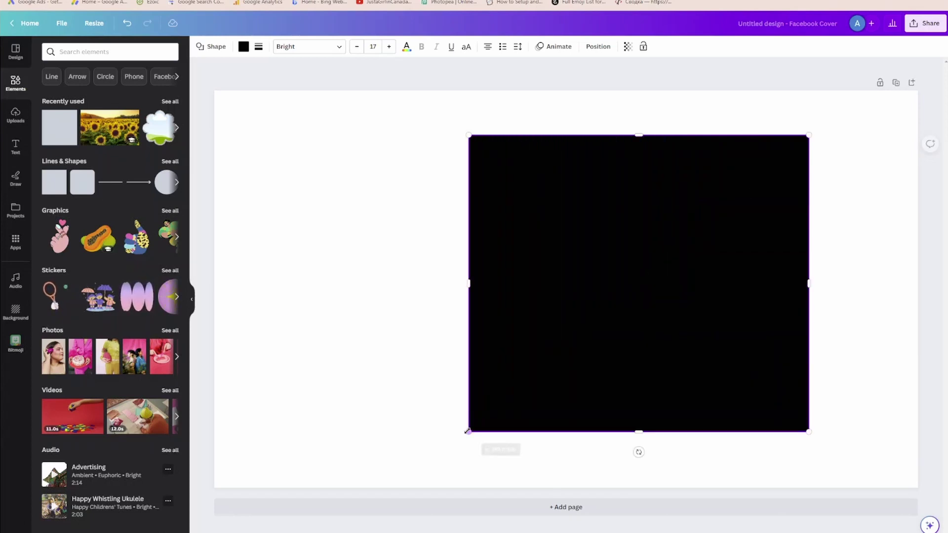
click(572, 360)
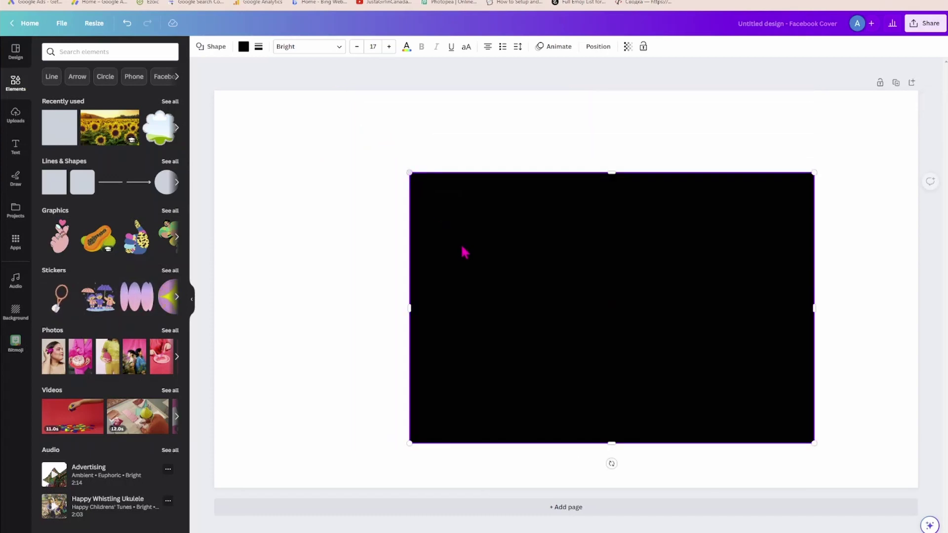
drag(517, 298, 572, 283)
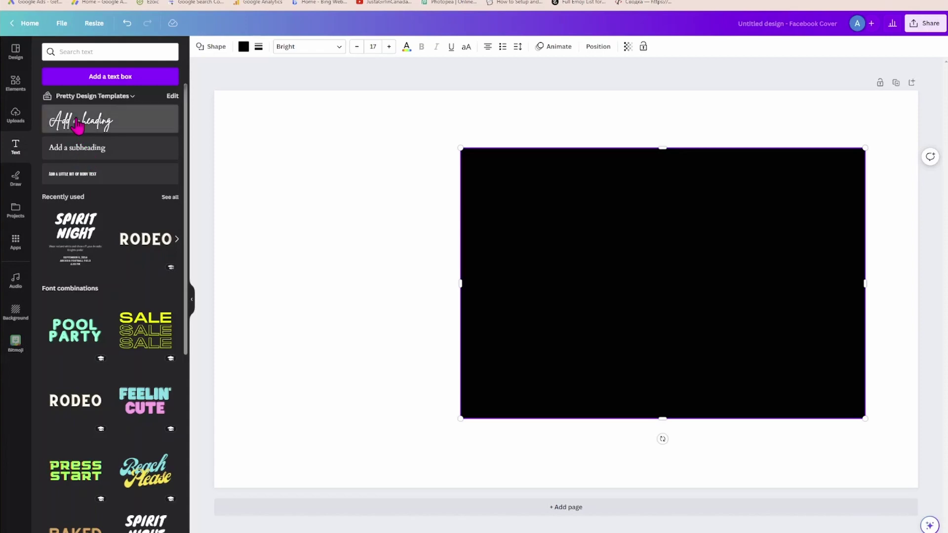
- Add a heading to the rectangle's middle and replace its text with 'Oh What a Happy Day!'
click(77, 125)
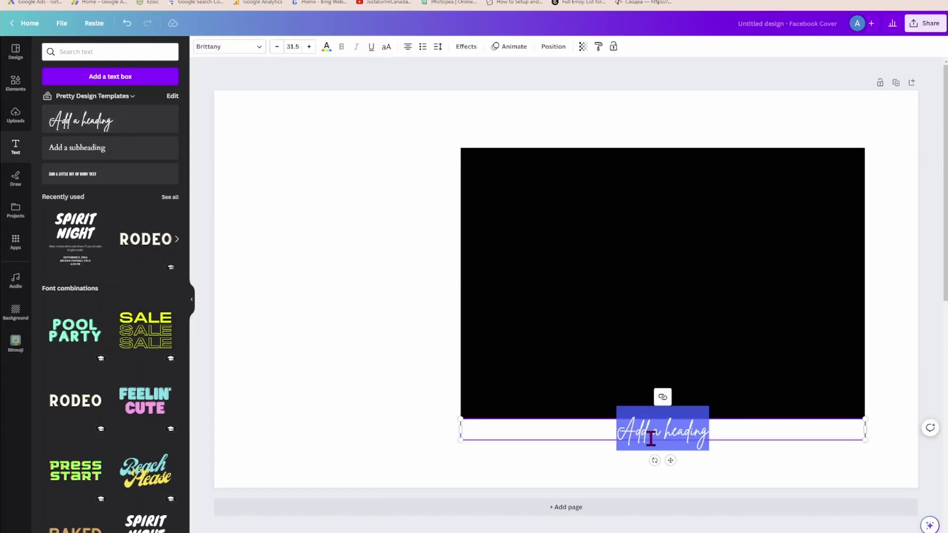
drag(672, 460, 666, 256)
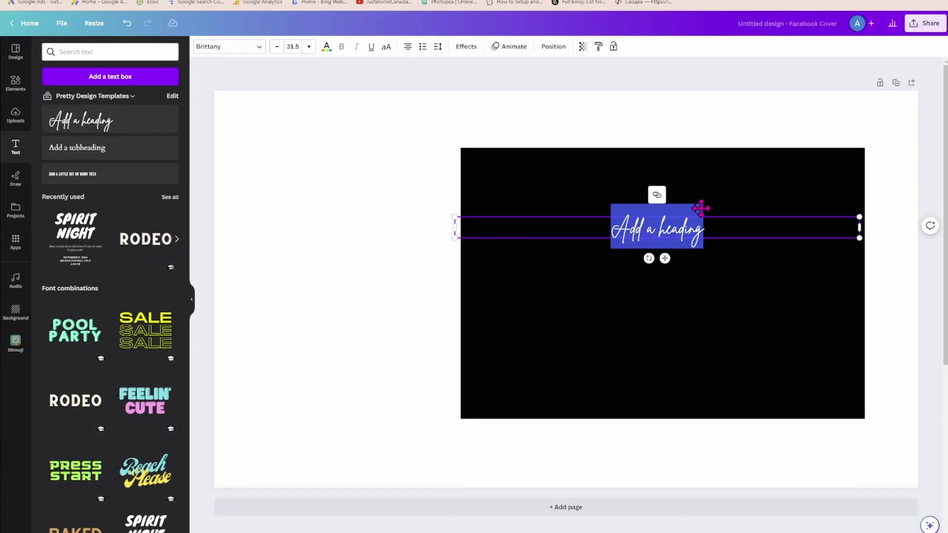
key(BackSpace)
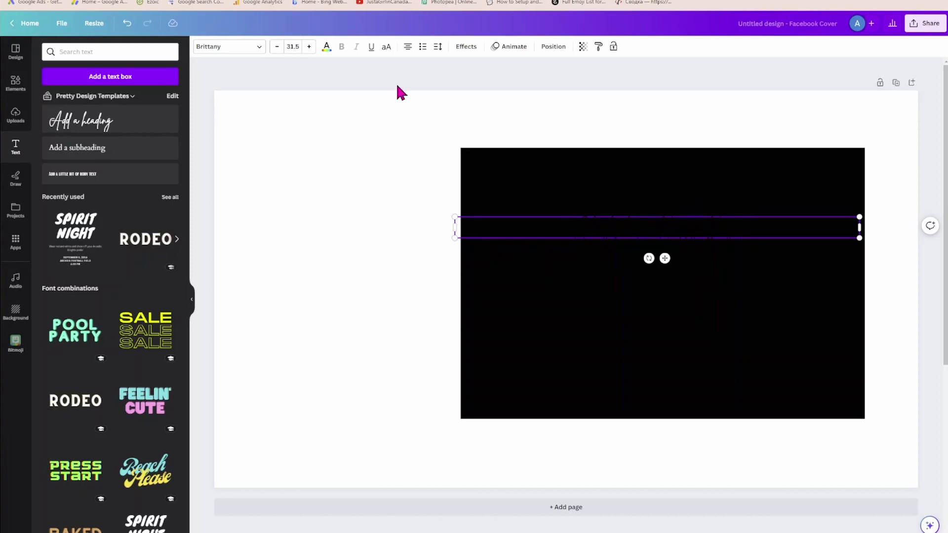
- Change the 'Oh What a Happy Day!' heading text colour to white
click(326, 48)
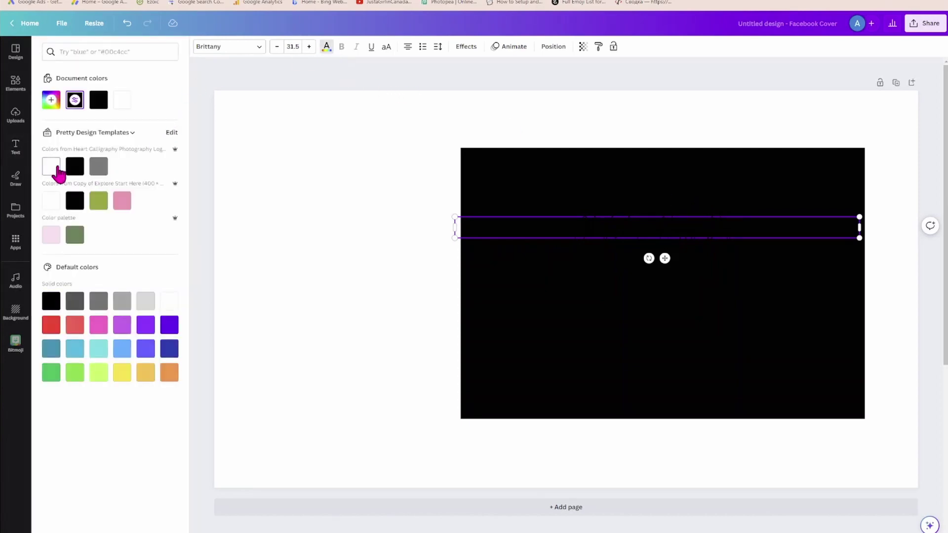
click(57, 168)
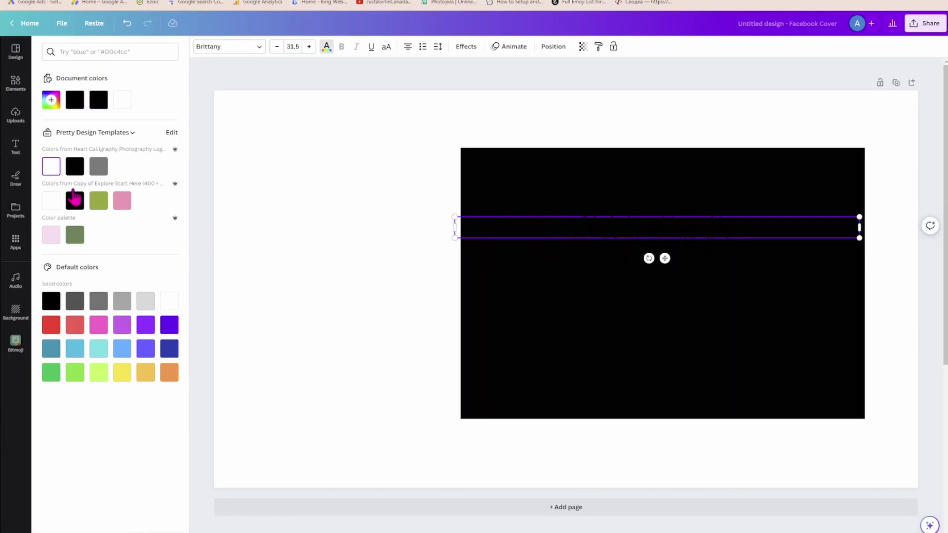
click(312, 182)
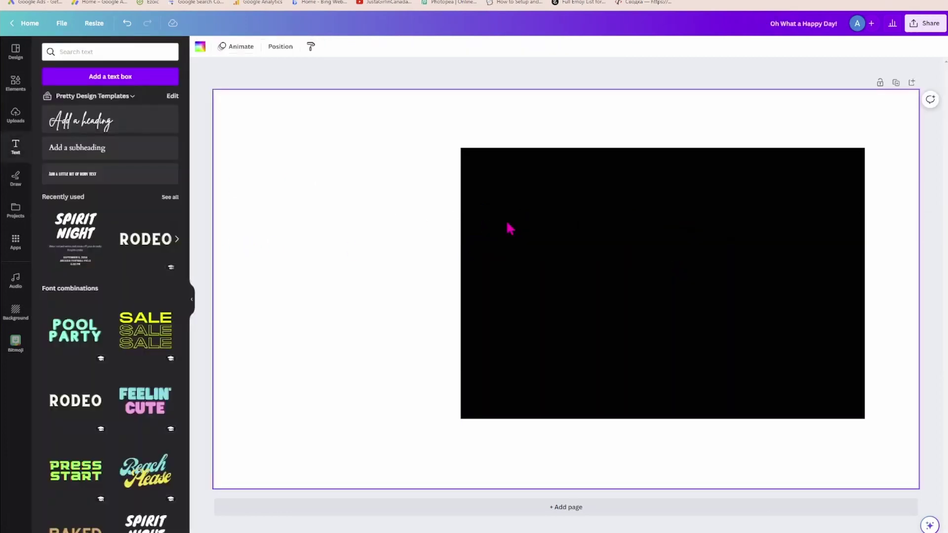
click(584, 232)
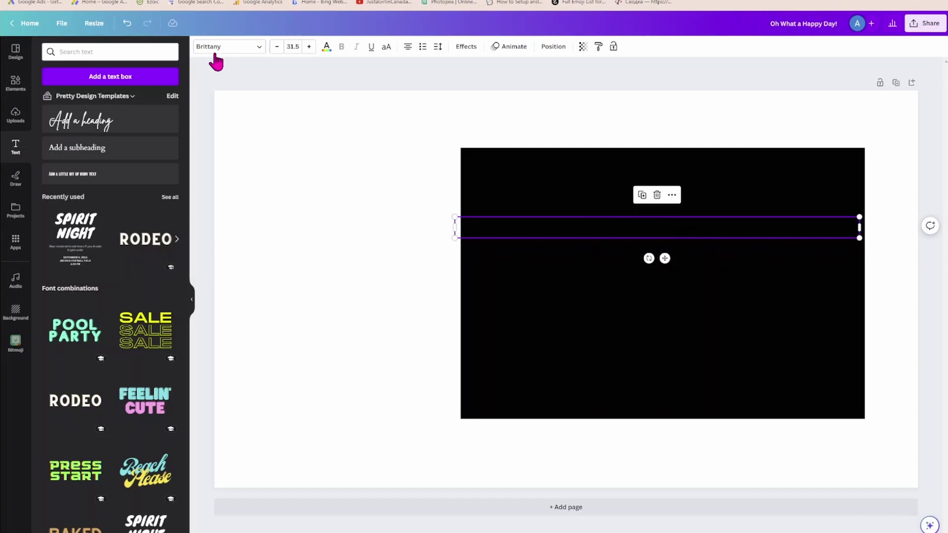
click(326, 47)
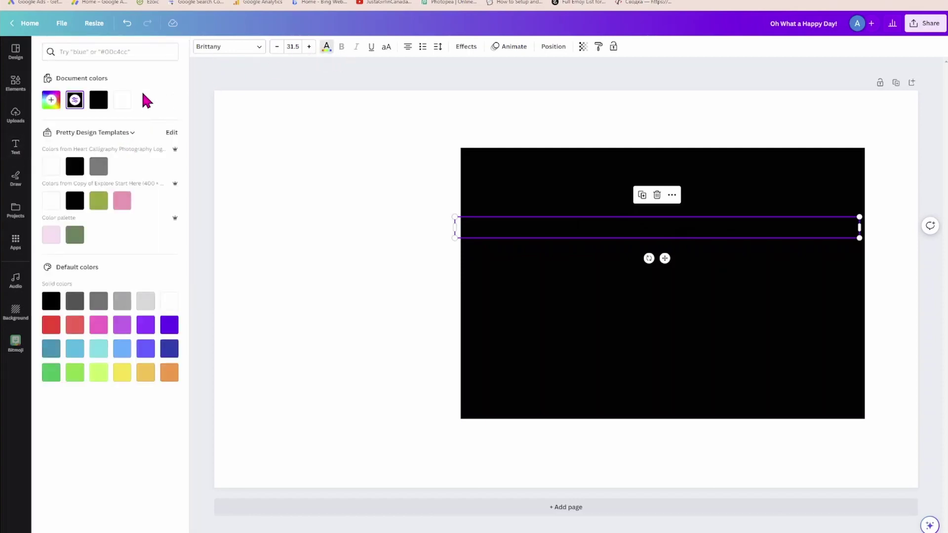
click(122, 100)
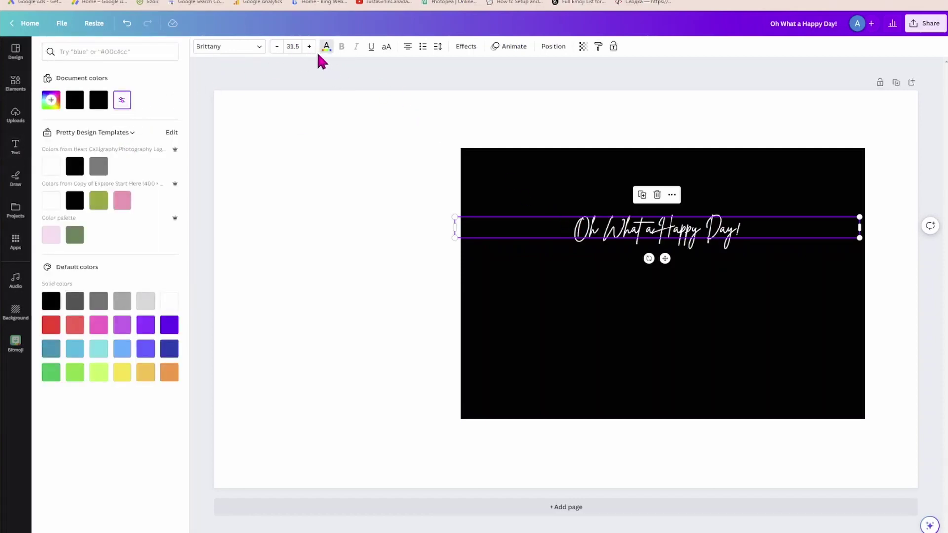
click(229, 52)
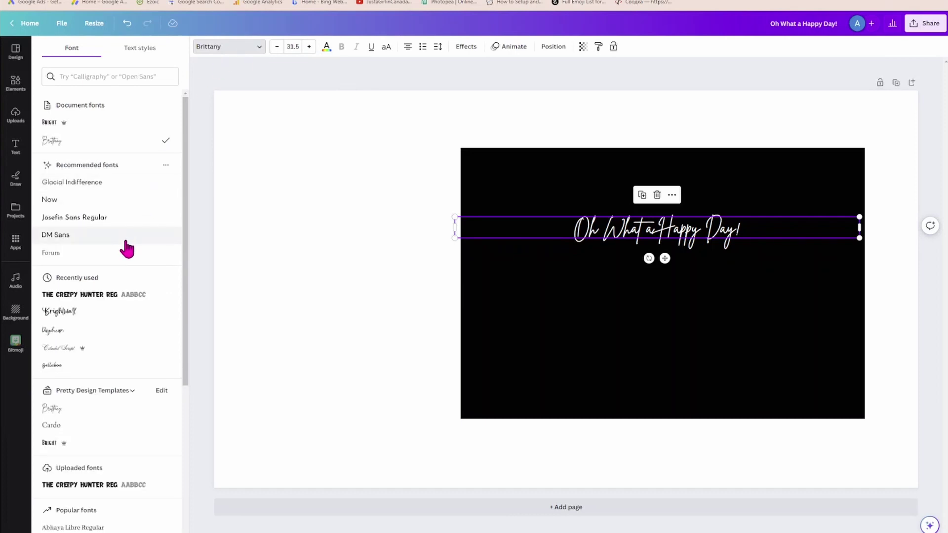
- Set the heading font to The Creepy Hunter Reg at size 120
click(84, 296)
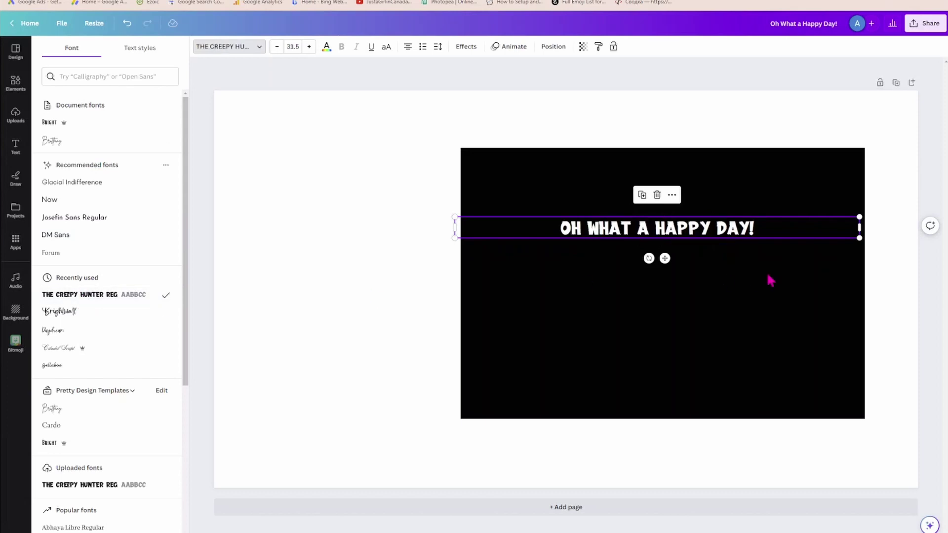
click(299, 47)
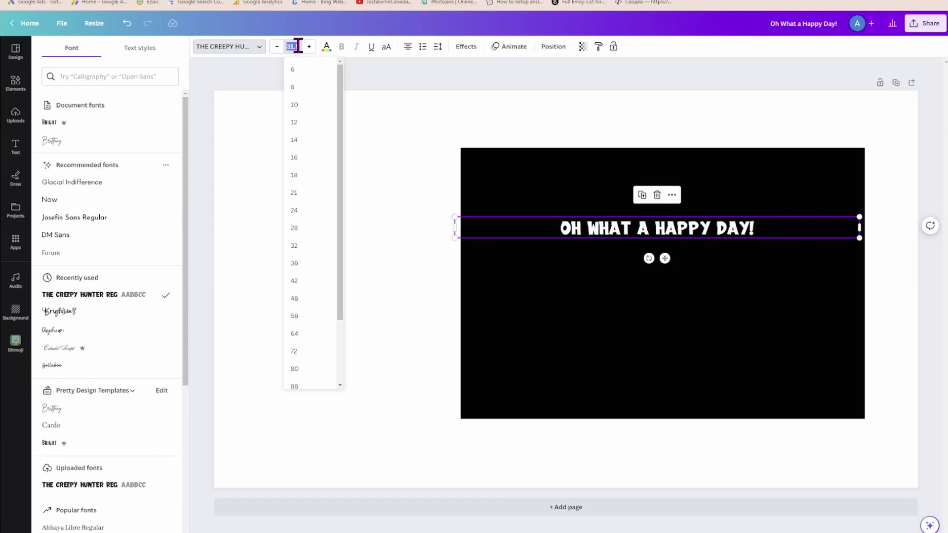
click(299, 47)
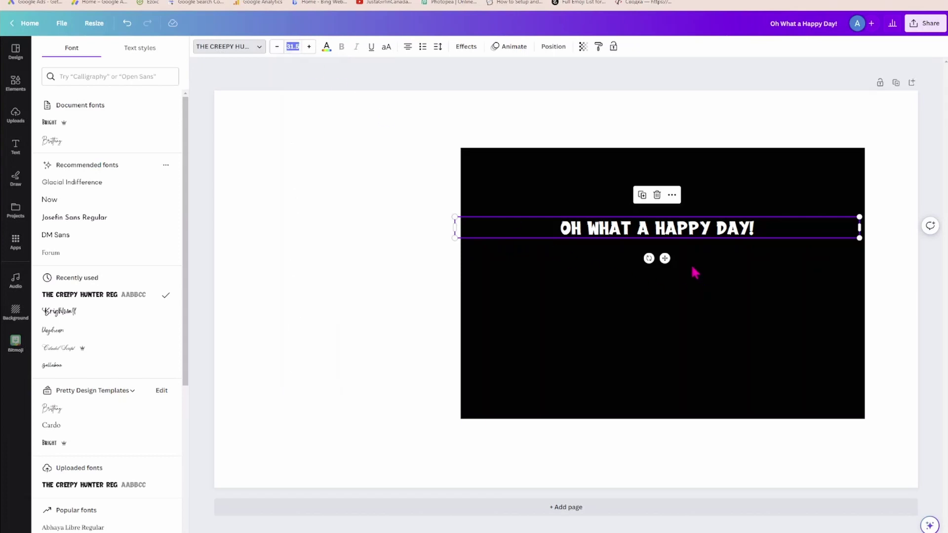
click(295, 46)
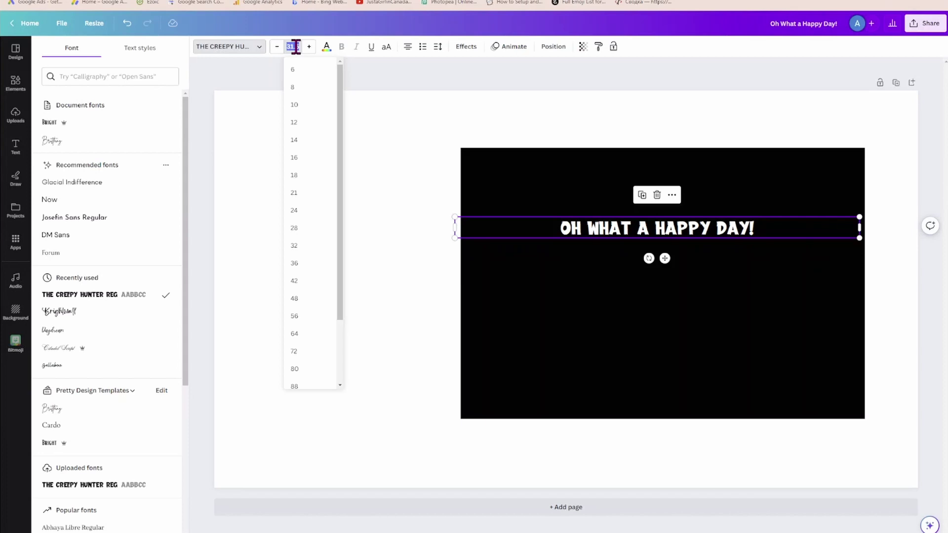
click(296, 46)
click(297, 46)
click(298, 46)
click(299, 45)
drag(342, 110, 331, 219)
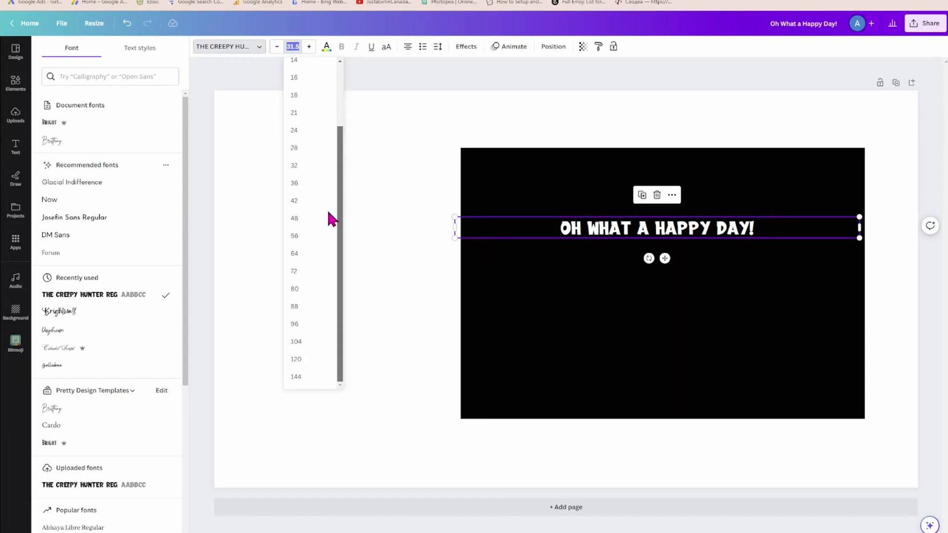
click(300, 360)
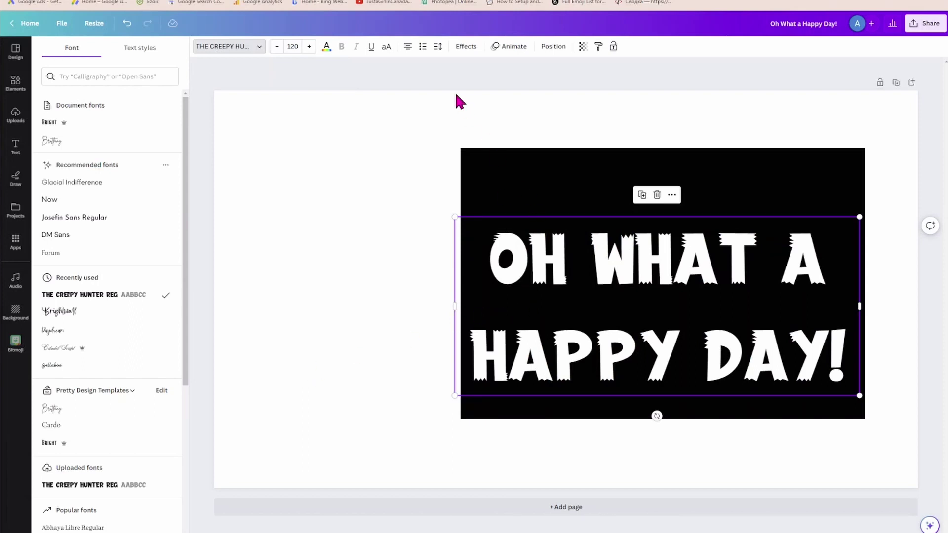
- Left-align the two-line heading and centre it inside the black rectangle
click(409, 48)
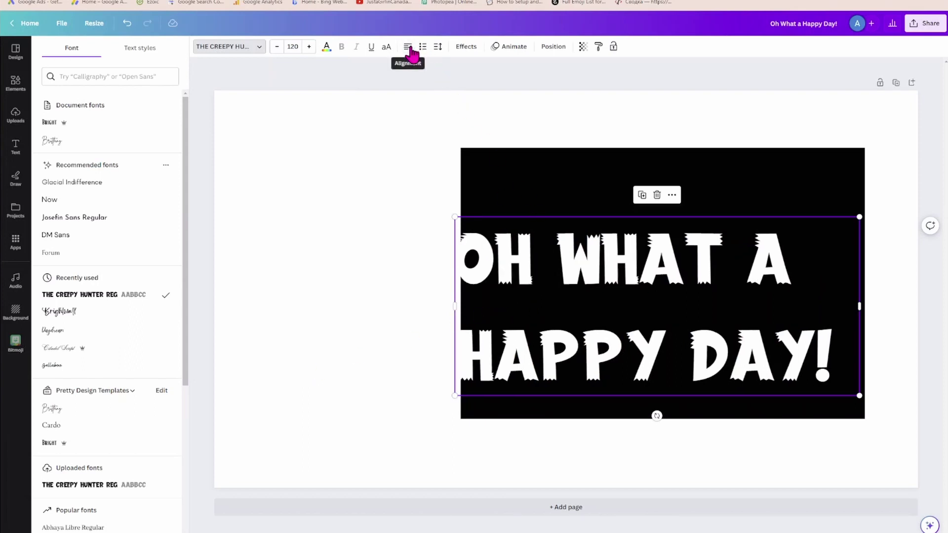
drag(590, 275, 604, 224)
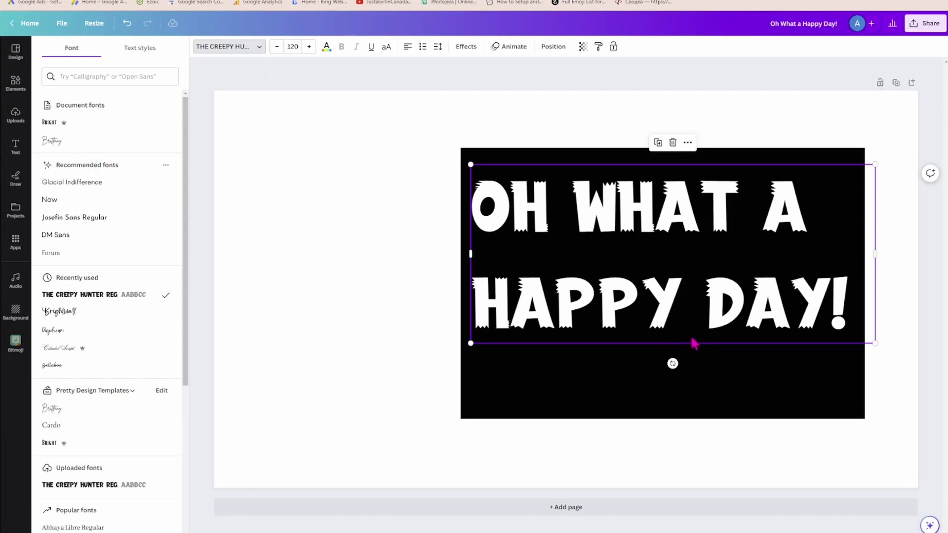
drag(665, 309, 665, 322)
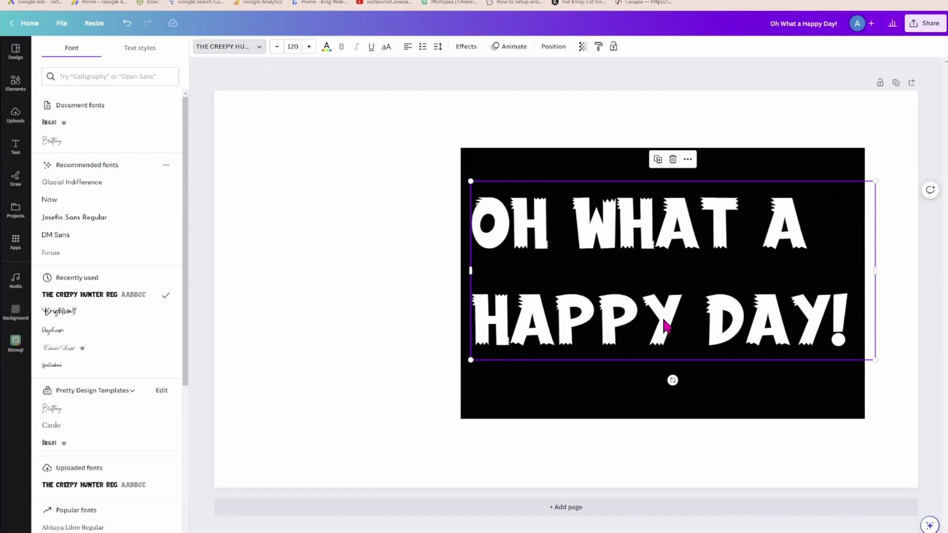
click(420, 261)
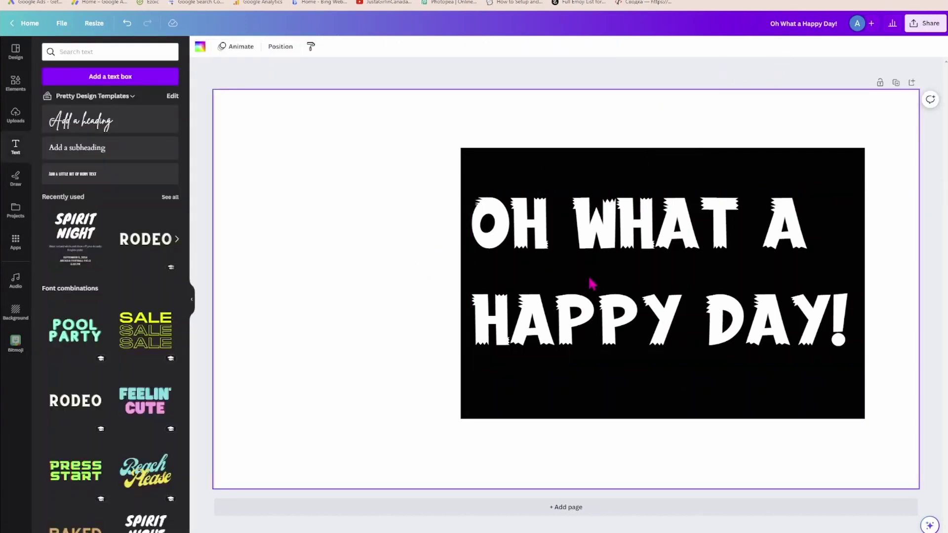
click(915, 30)
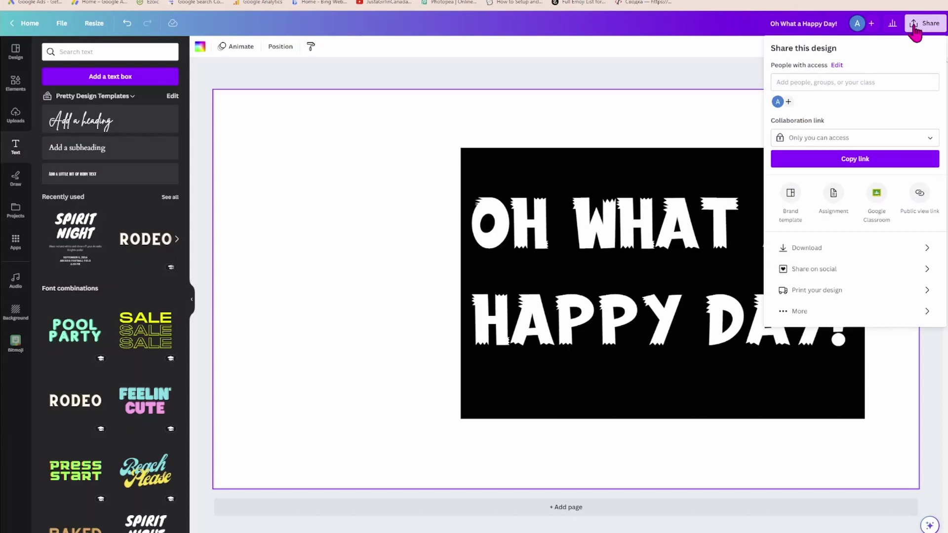
click(798, 248)
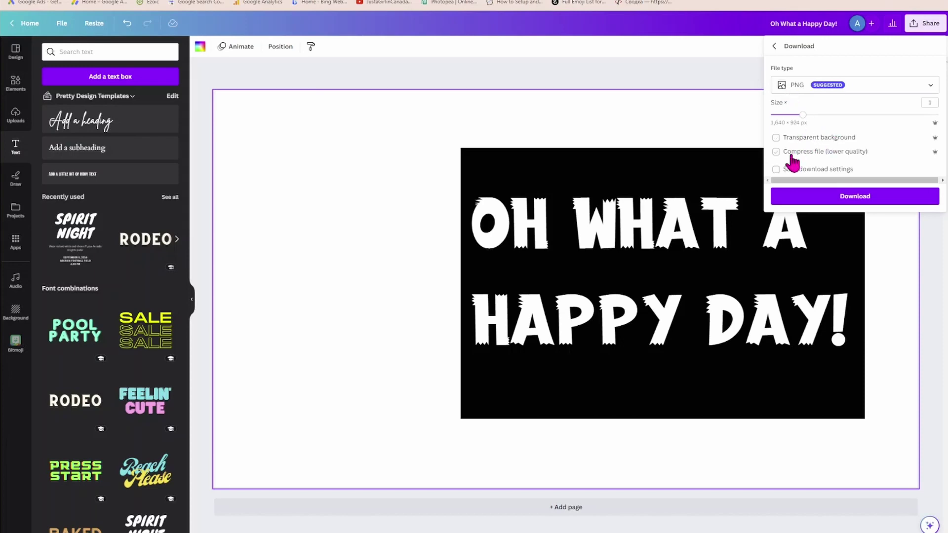
click(859, 205)
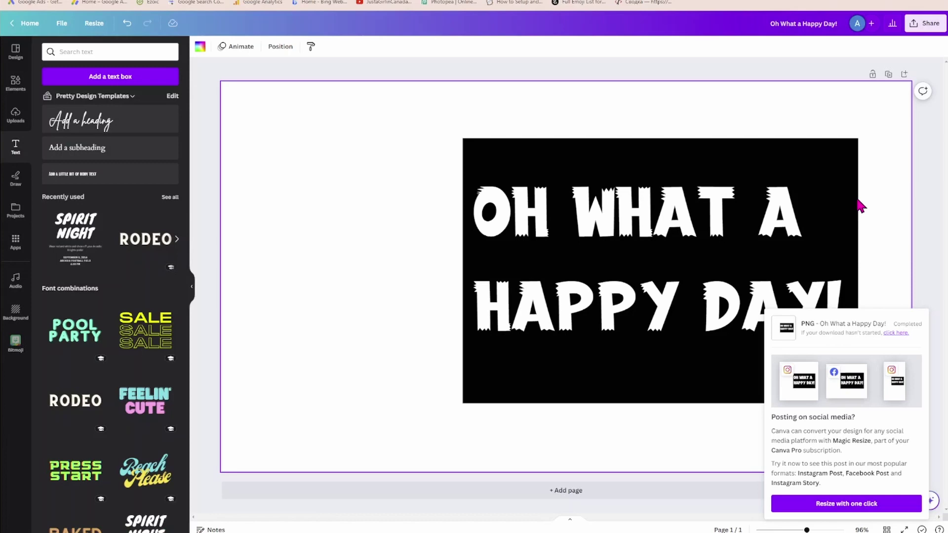
- Add a blank page 2 and upload the file Oh What a Happy Day!.png
click(576, 491)
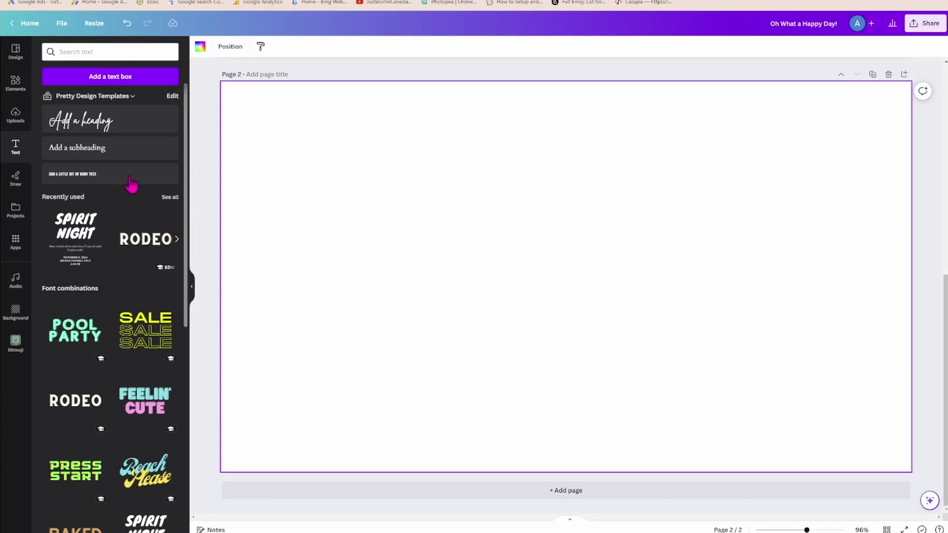
click(16, 115)
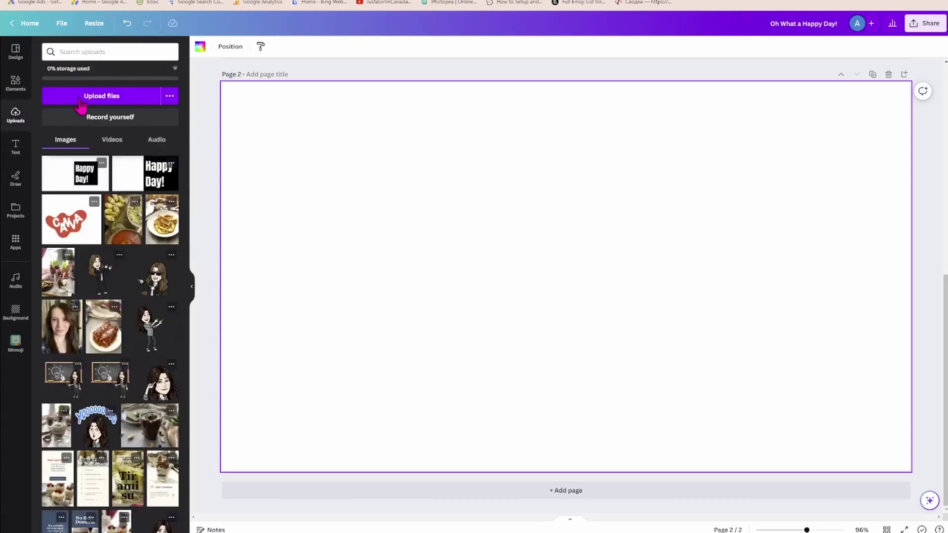
click(83, 101)
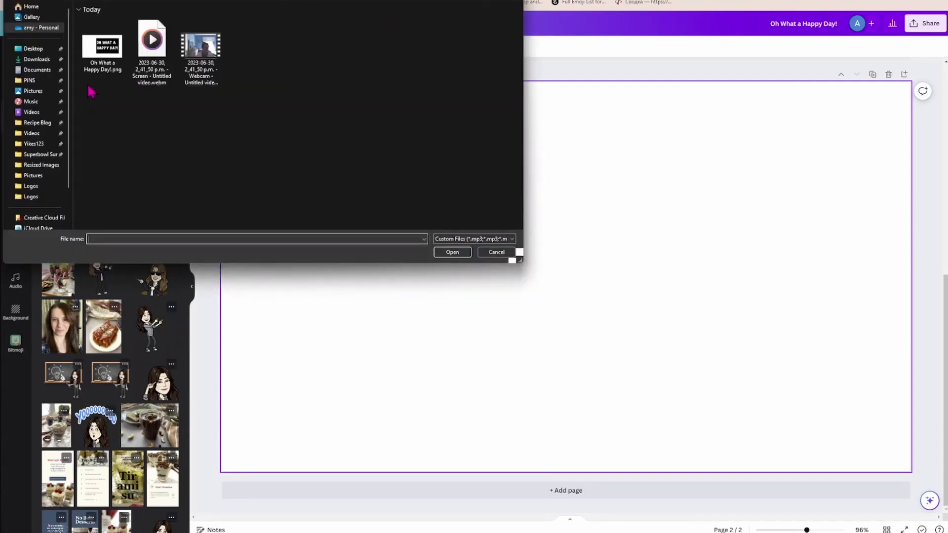
click(92, 53)
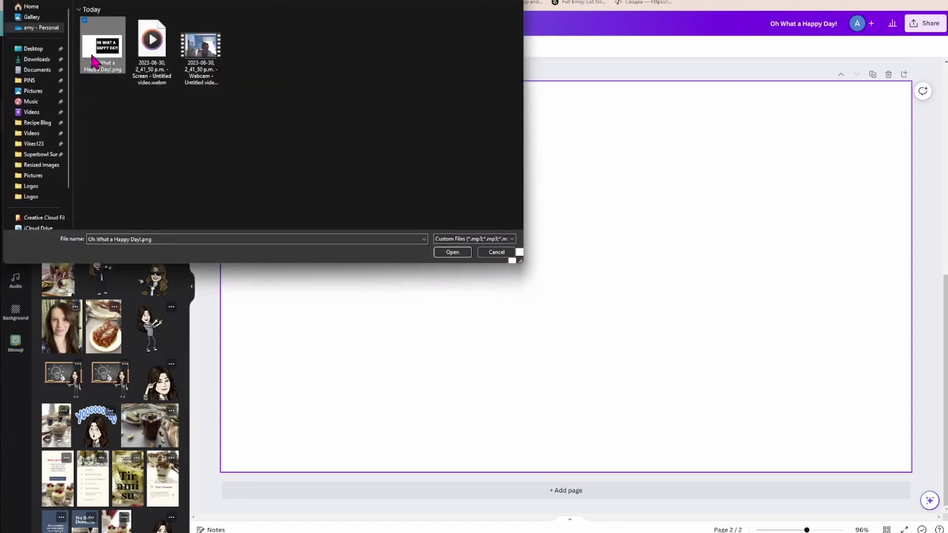
click(458, 253)
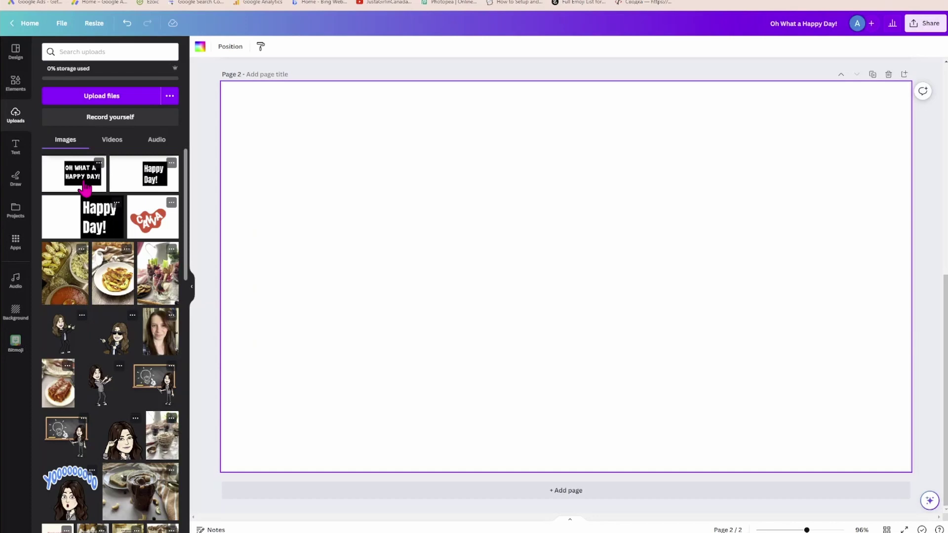
- Put the uploaded Oh What a Happy Day! image on page 2 and open Edit photo
click(84, 186)
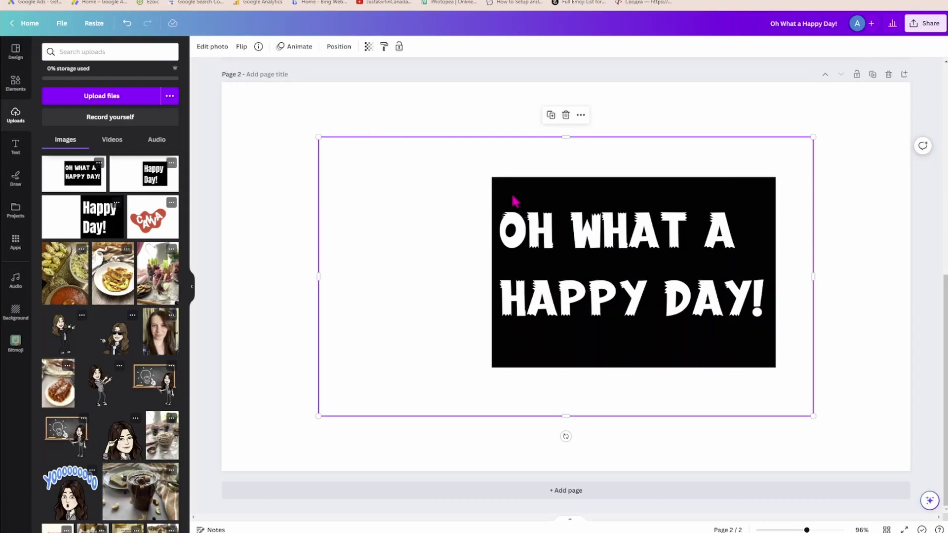
click(221, 56)
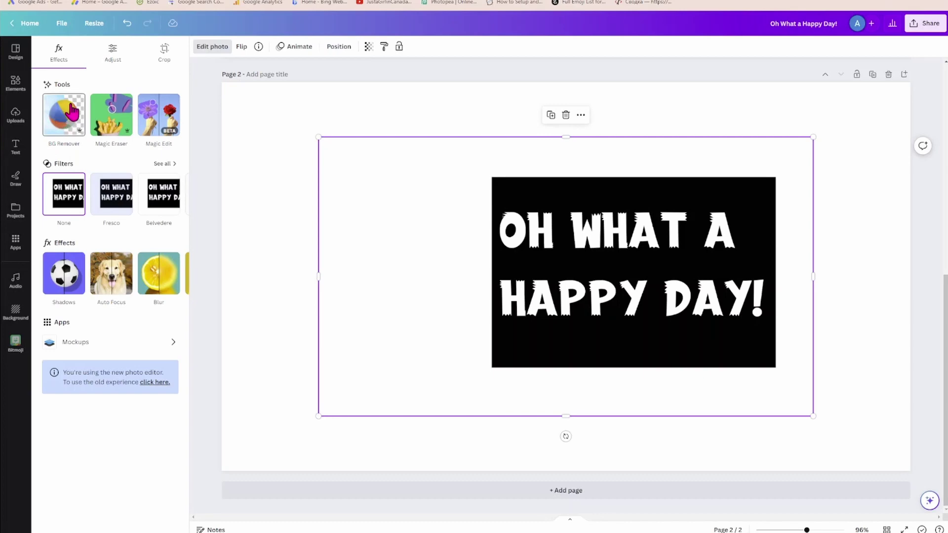
click(16, 244)
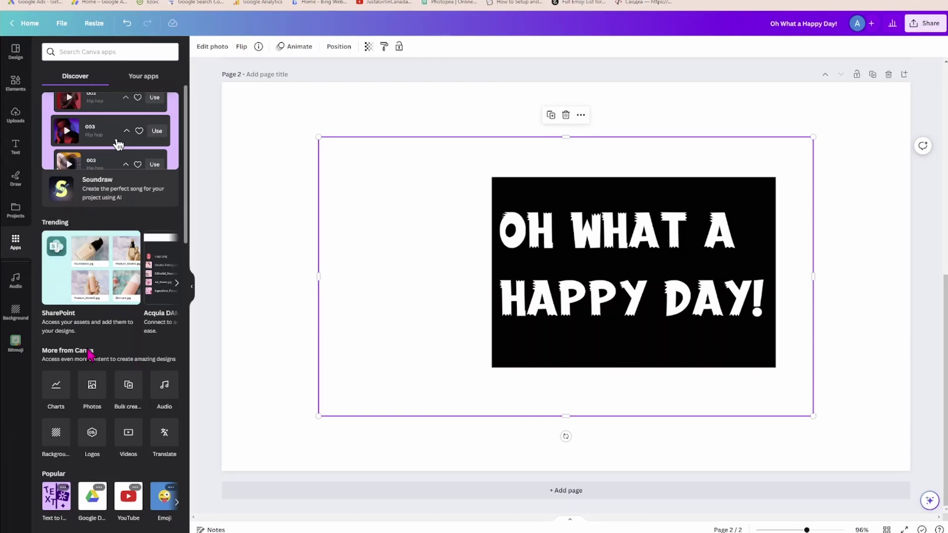
scroll(126, 402, down, 2)
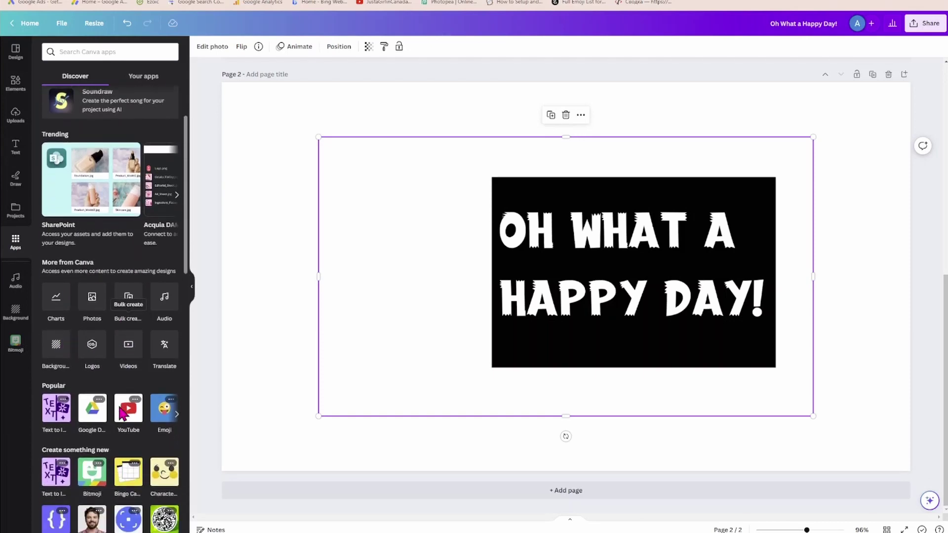
scroll(123, 413, down, 2)
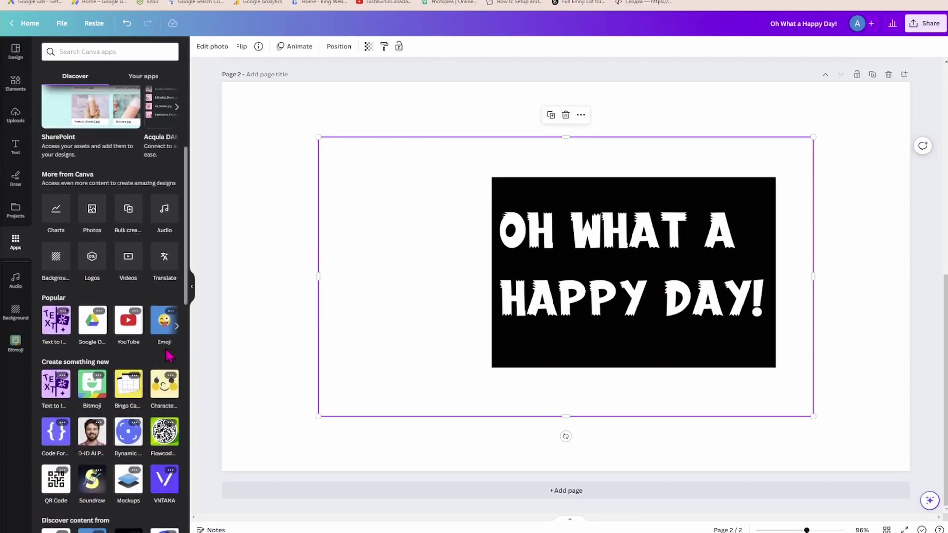
scroll(84, 410, down, 8)
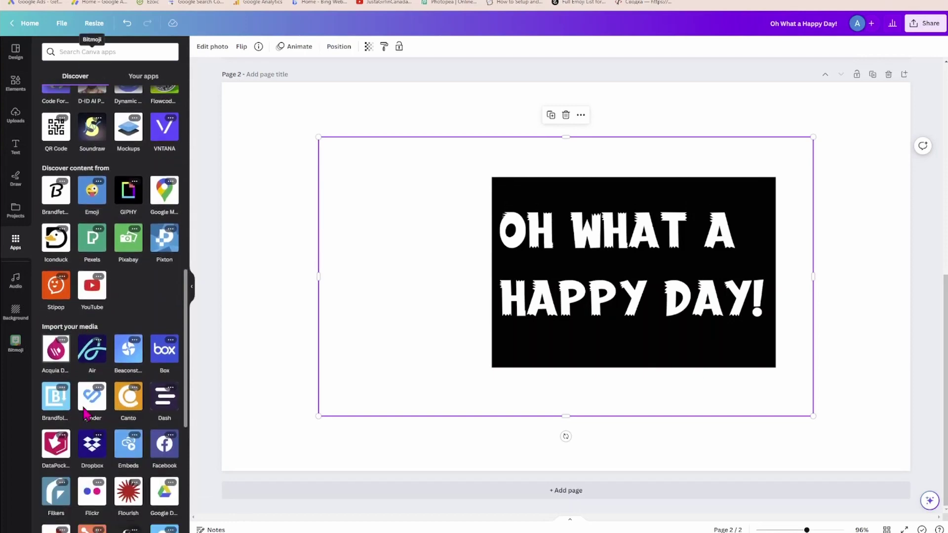
scroll(84, 415, up, 10)
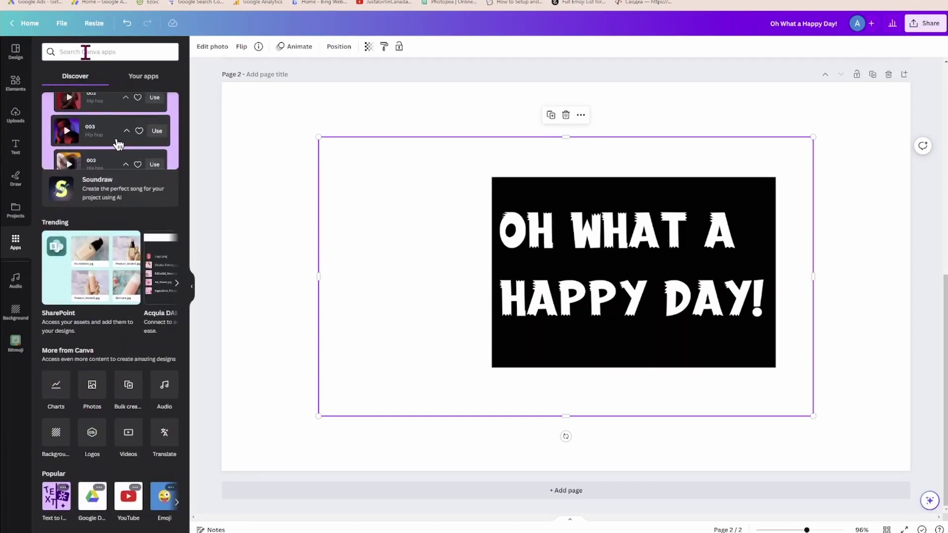
scroll(119, 383, down, 4)
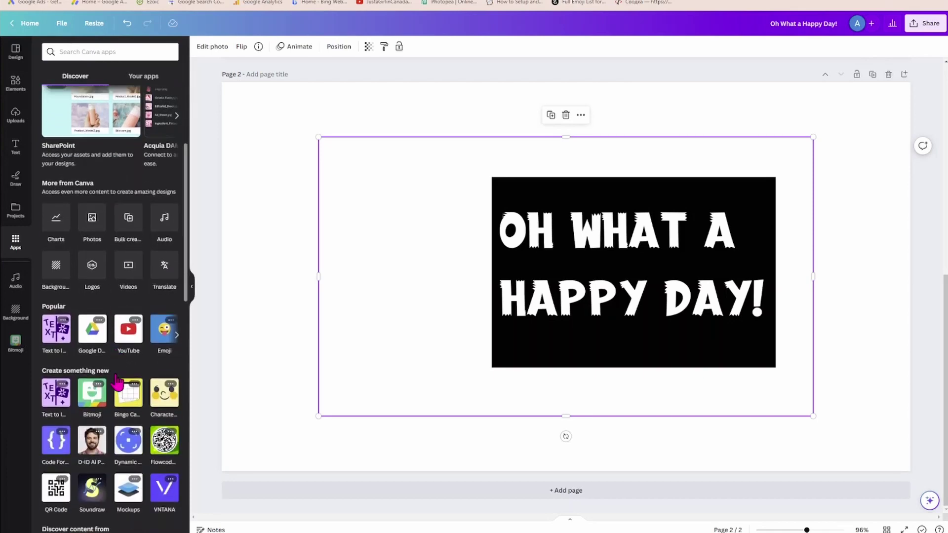
scroll(117, 382, down, 10)
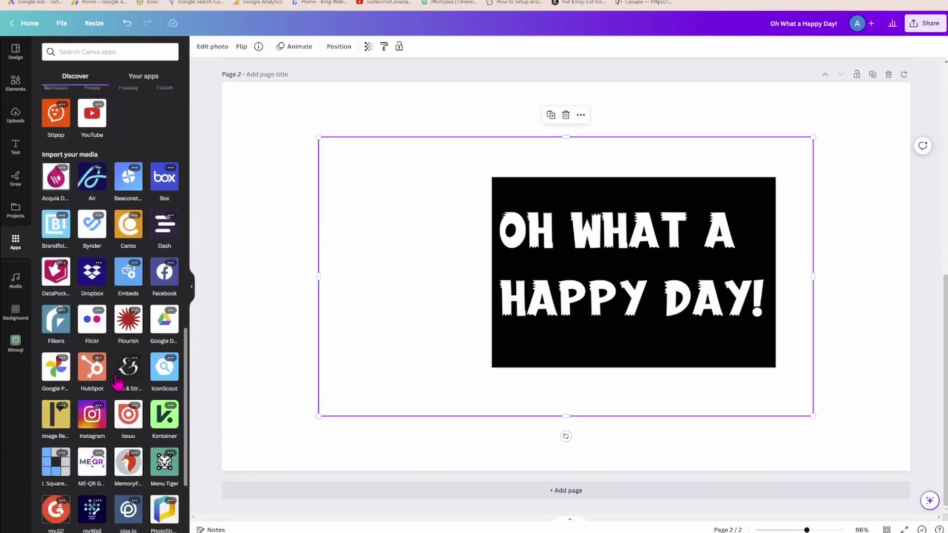
scroll(118, 382, up, 10)
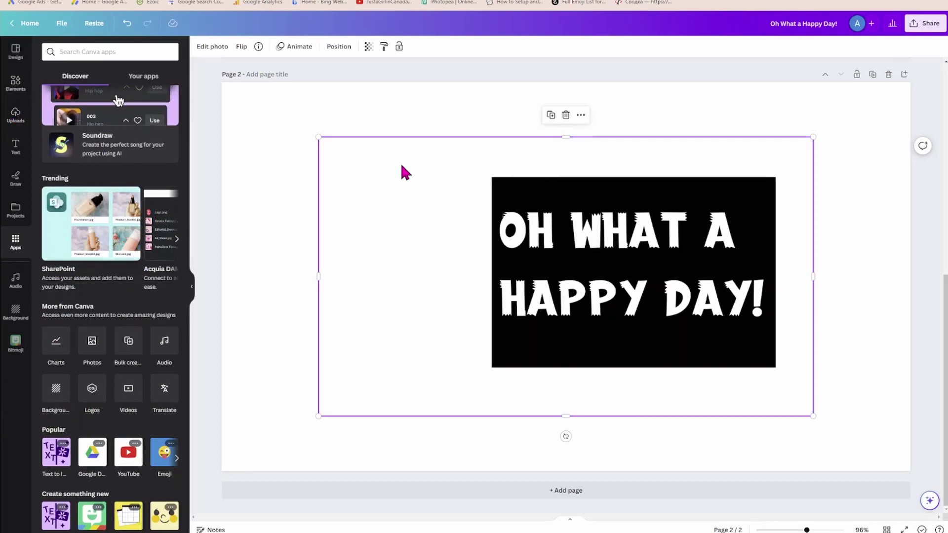
click(215, 48)
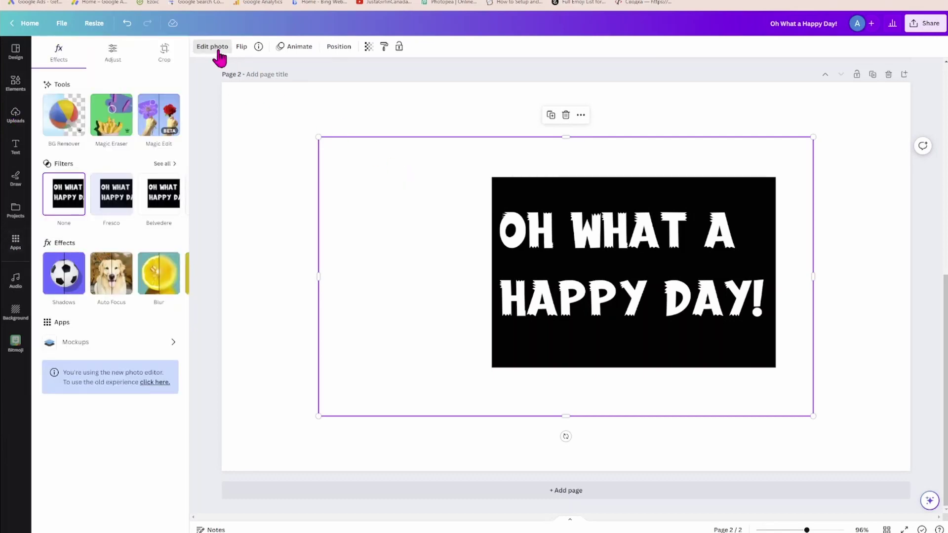
- Apply BG Remover to cut the white lettering out of the page 2 image
click(60, 114)
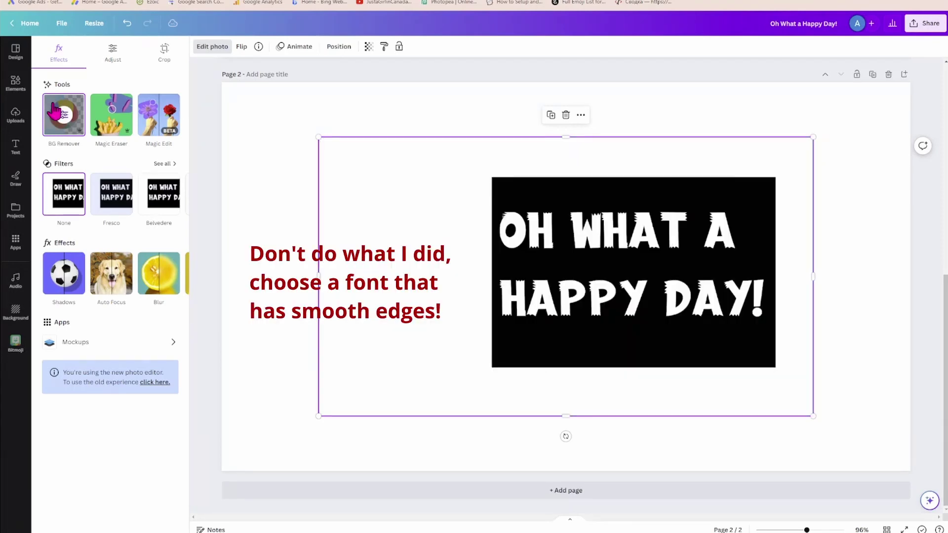
click(63, 116)
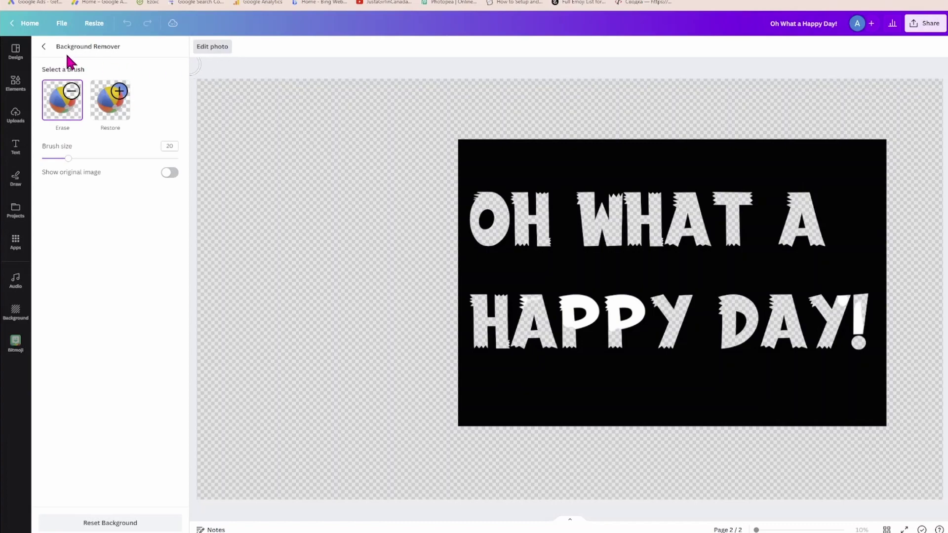
click(43, 46)
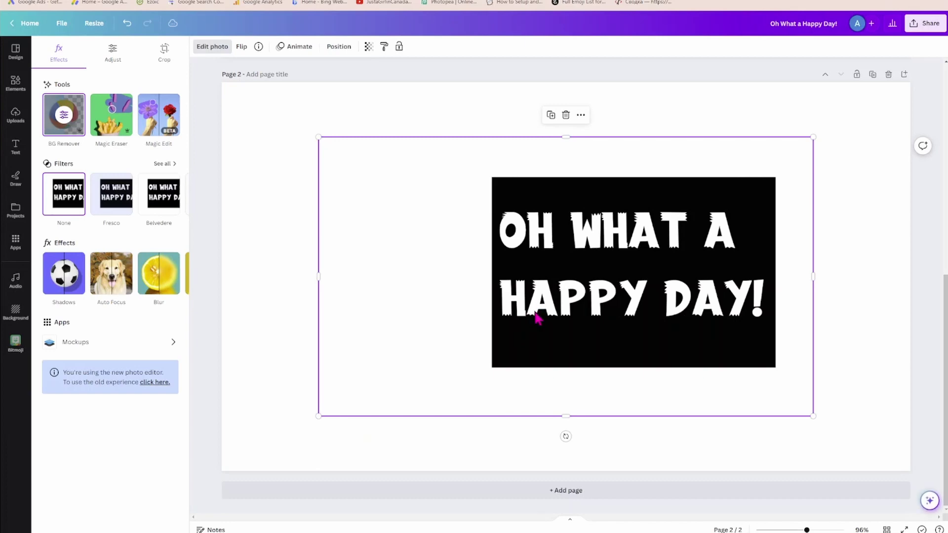
- Use the BG Remover Erase brush to clear leftover white inside the letters, like the first P
click(71, 120)
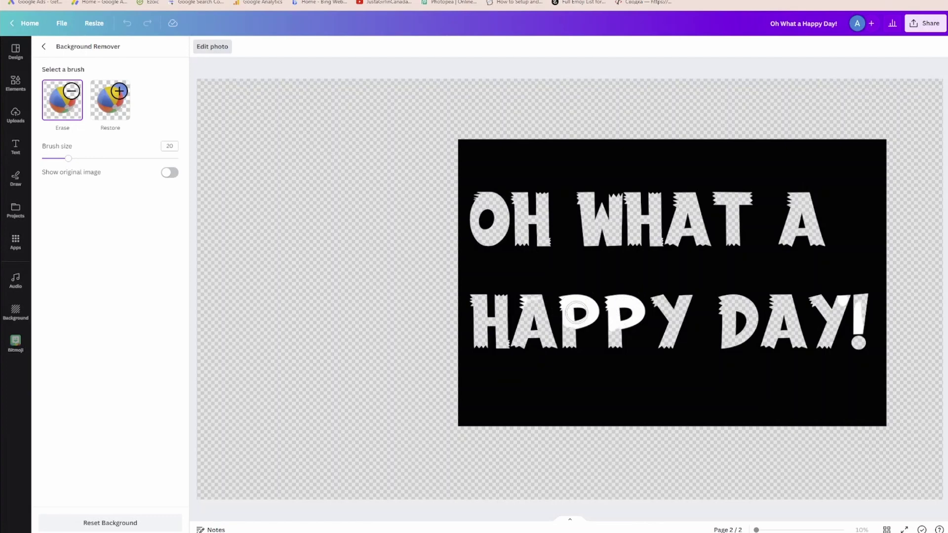
drag(69, 159, 54, 159)
mouse_move(572, 301)
mouse_down()
mouse_move(591, 312)
mouse_move(572, 324)
mouse_move(566, 310)
mouse_move(613, 302)
mouse_move(638, 310)
mouse_move(616, 326)
mouse_move(615, 310)
mouse_up()
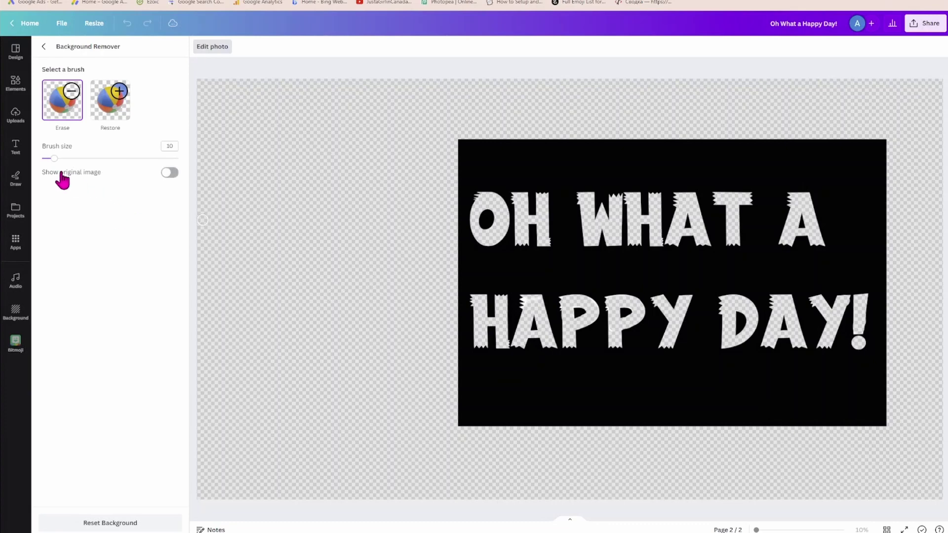
drag(55, 158, 49, 159)
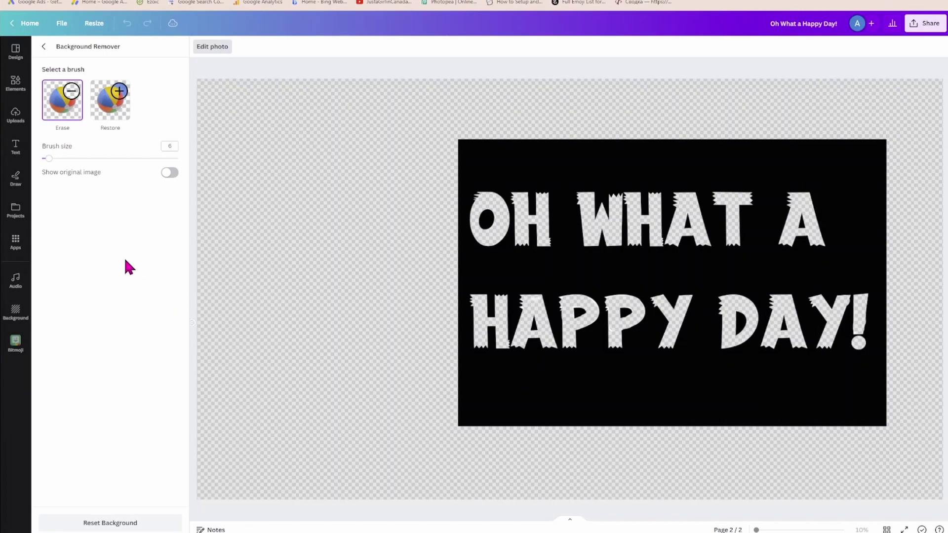
click(44, 47)
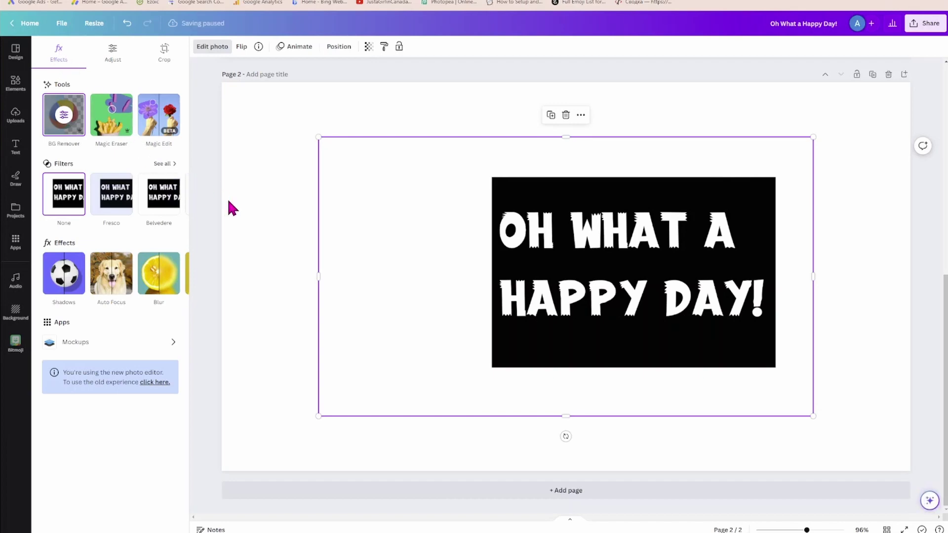
- Add the sunflower field photo from Elements and set it as the page background
click(245, 100)
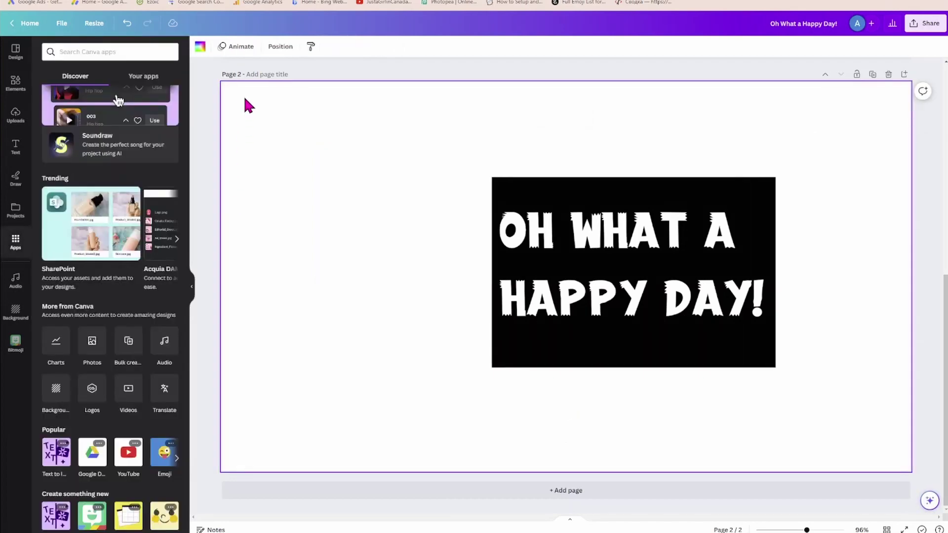
click(20, 89)
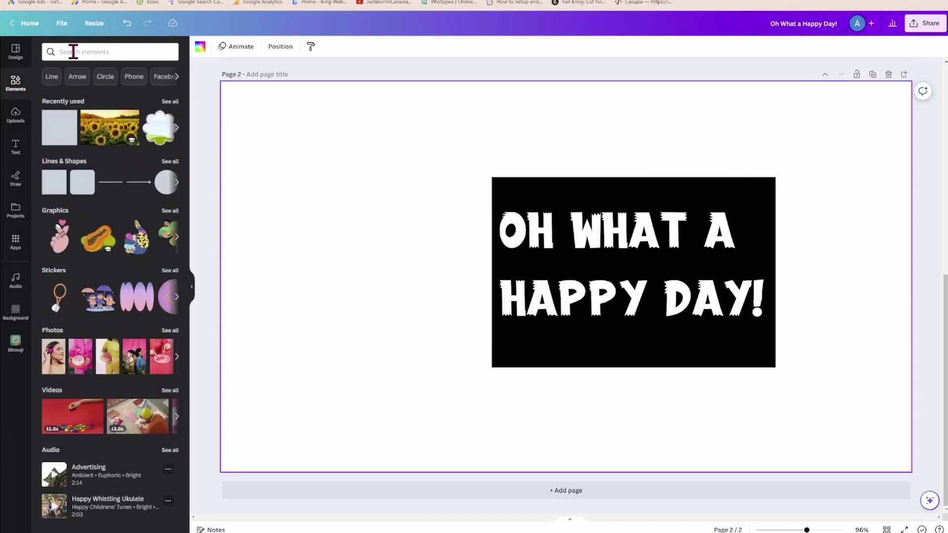
click(102, 125)
right_click(384, 188)
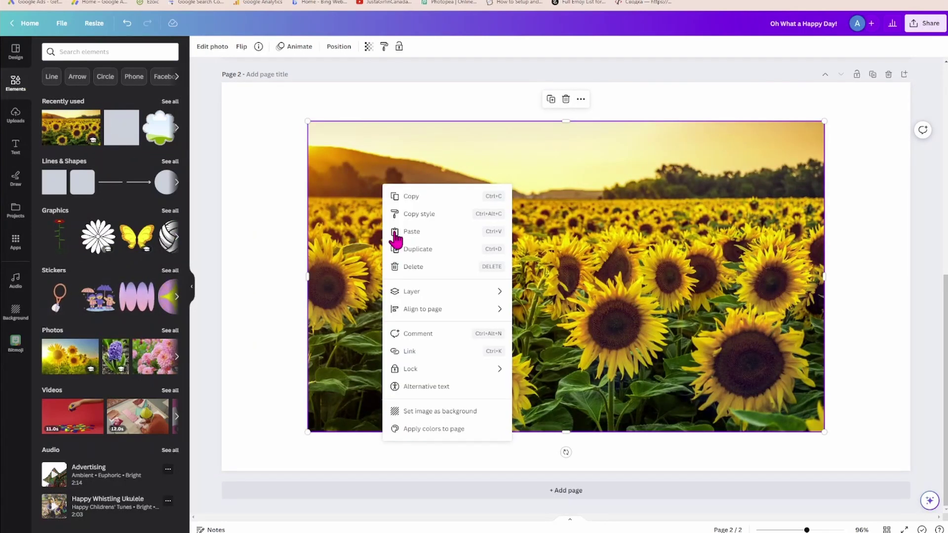
click(414, 414)
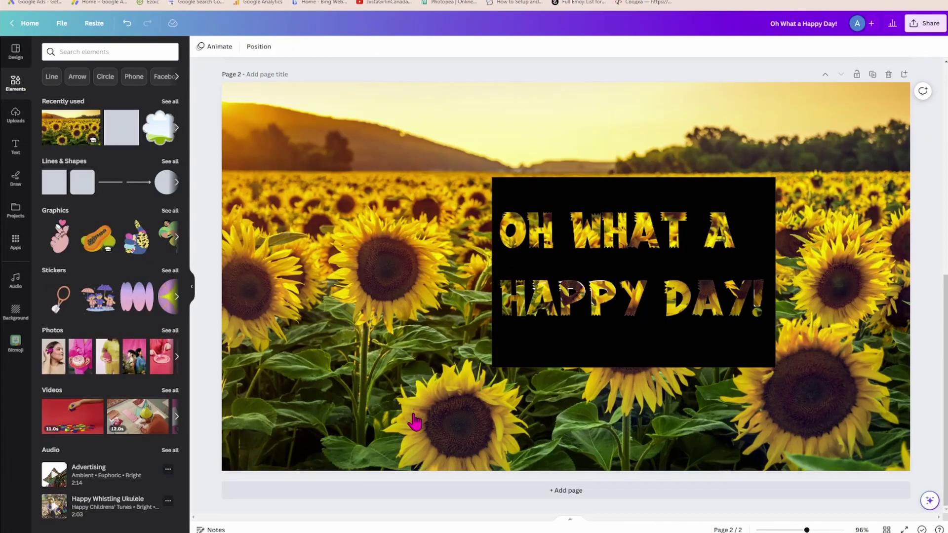
- Enlarge the black stencil image to fill the page and centre it horizontally
click(524, 351)
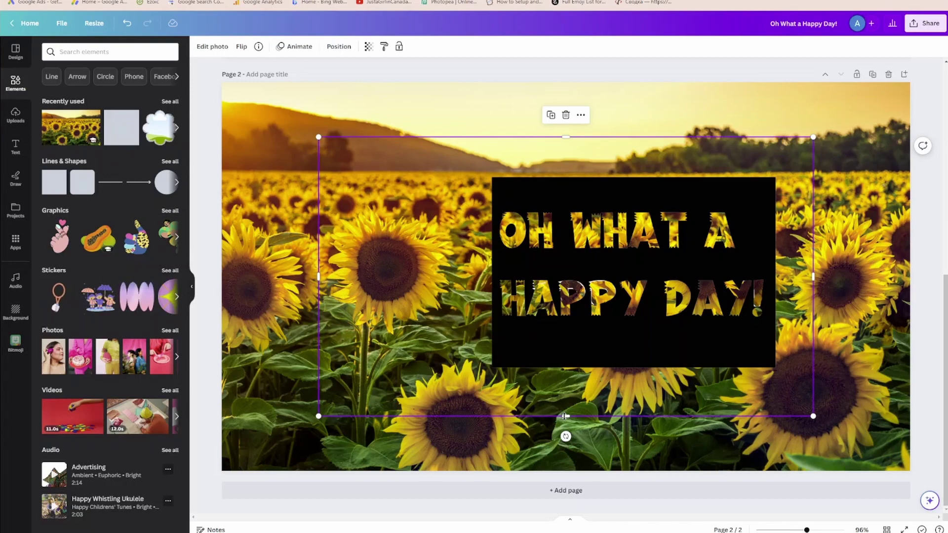
drag(565, 416, 546, 532)
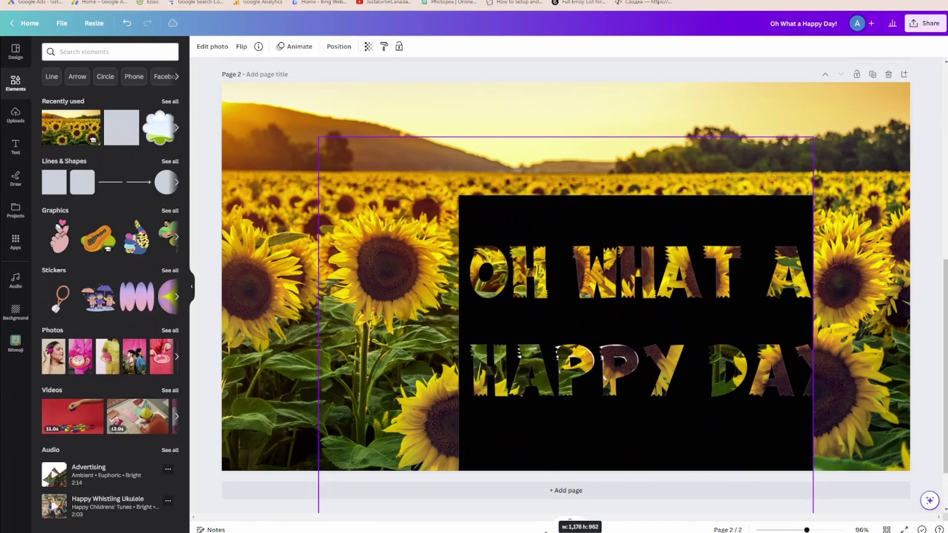
drag(566, 138, 566, 6)
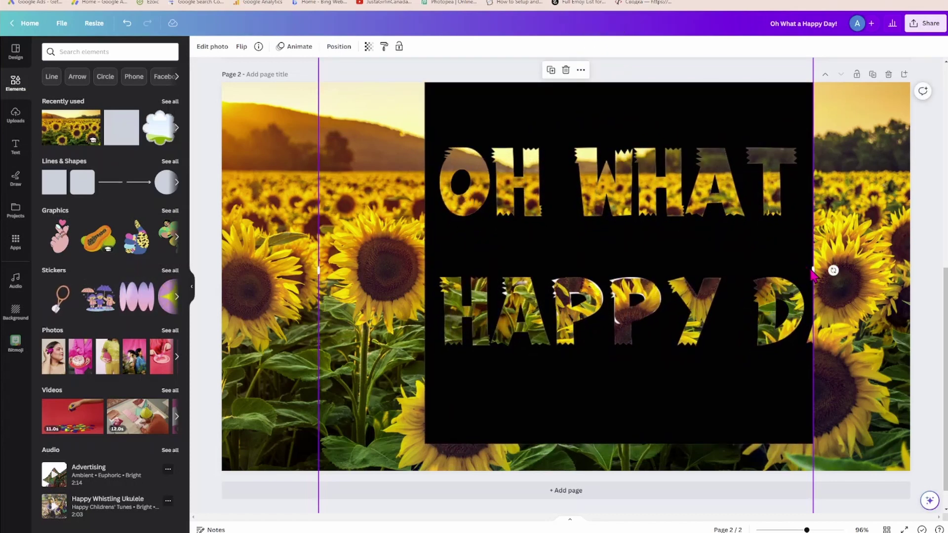
drag(813, 273, 912, 281)
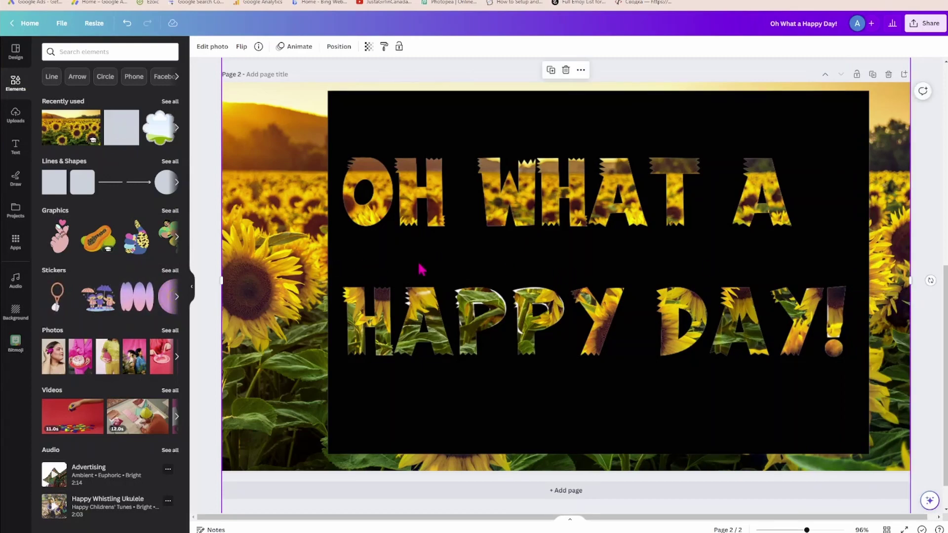
drag(419, 265, 392, 265)
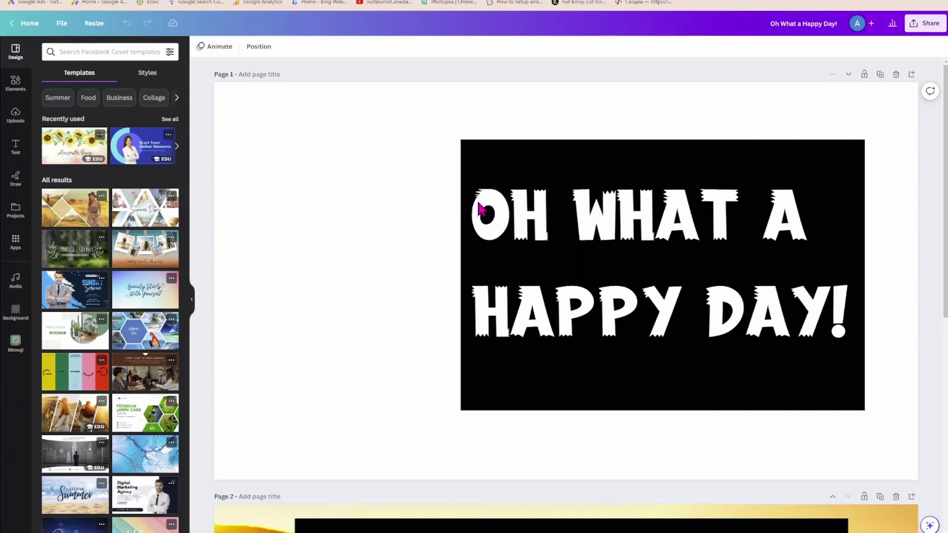
- Set the 'Oh What a Happy Day!' text in the Bright font at size 144
click(503, 217)
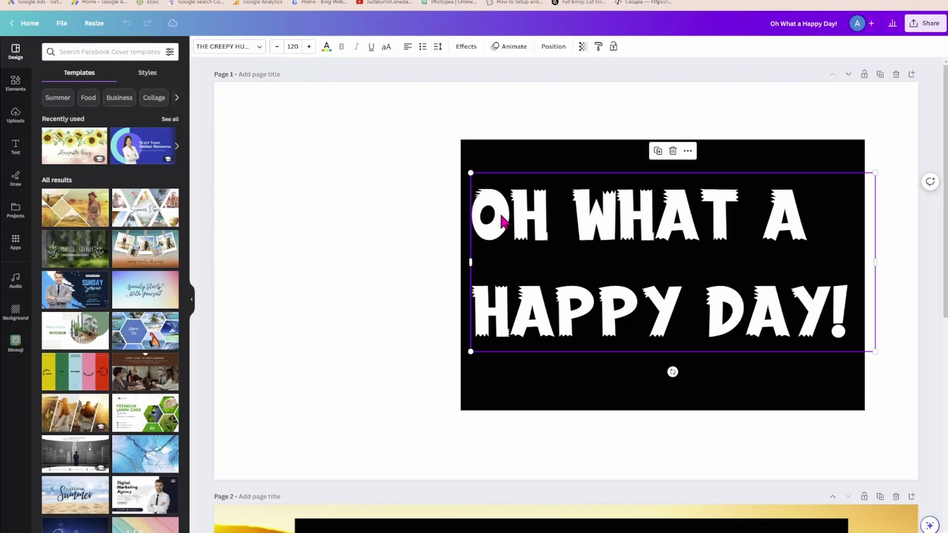
scroll(567, 243, down, 8)
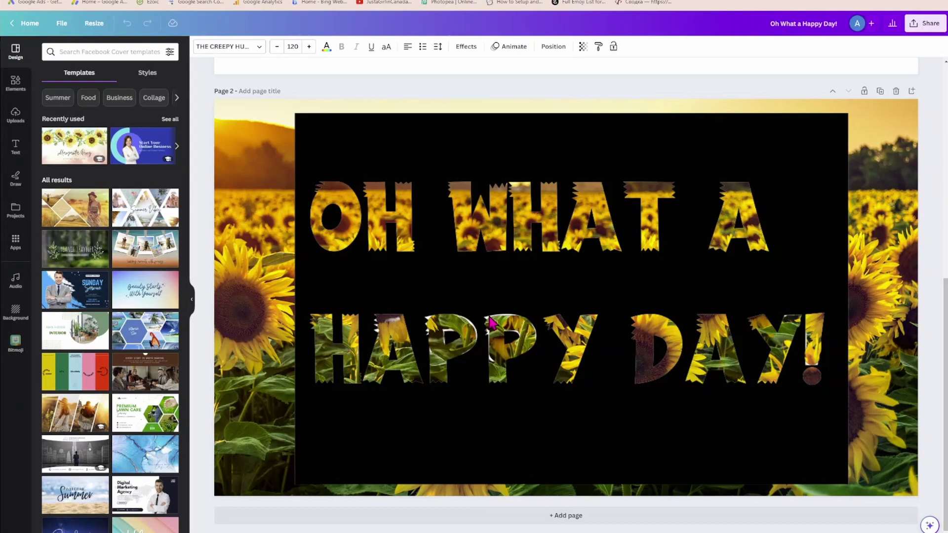
scroll(491, 324, up, 8)
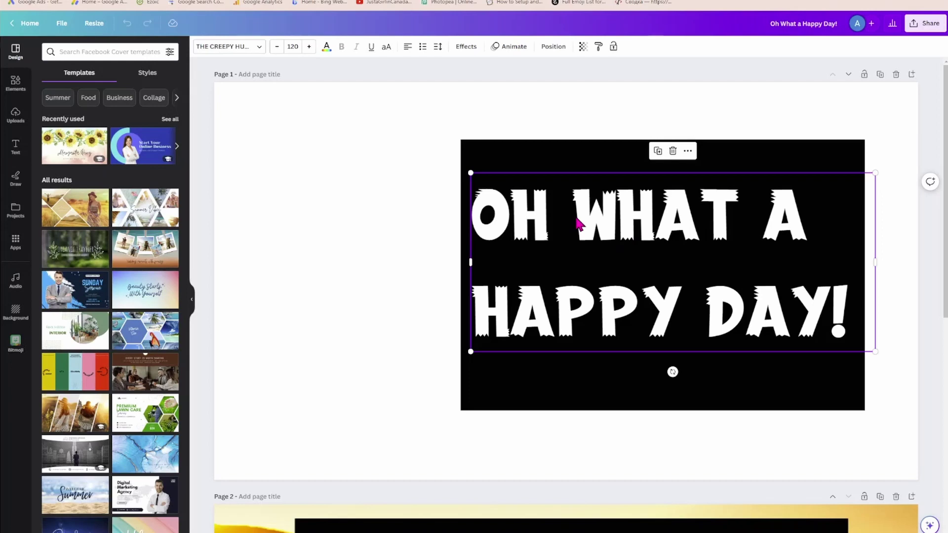
click(257, 48)
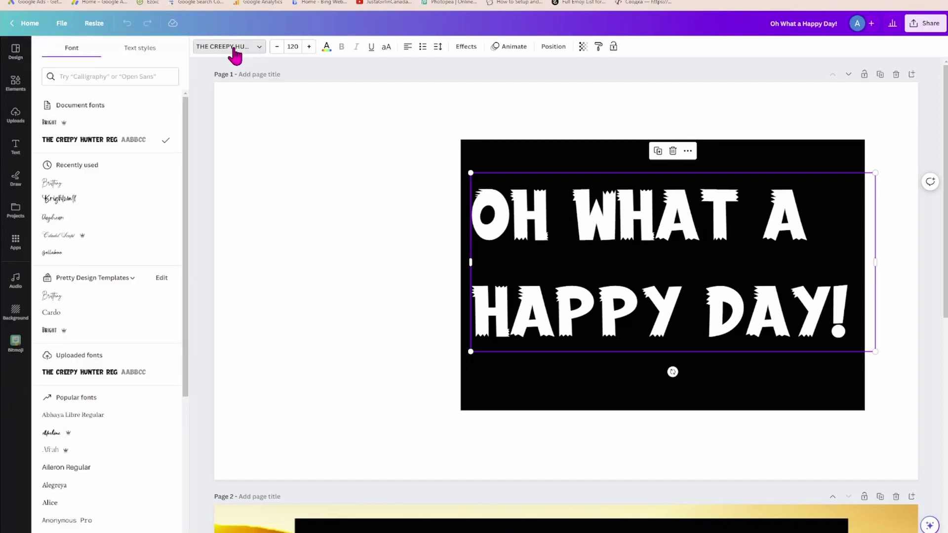
click(48, 331)
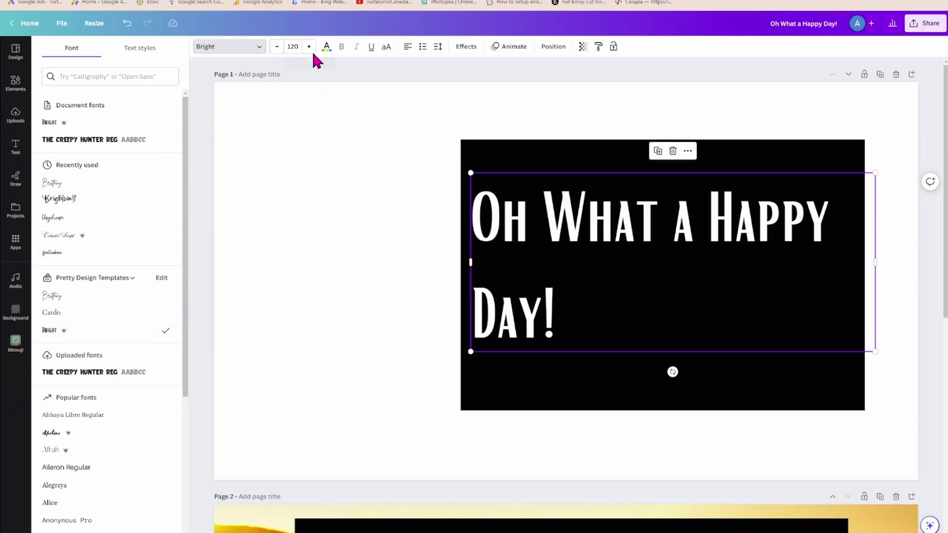
click(295, 46)
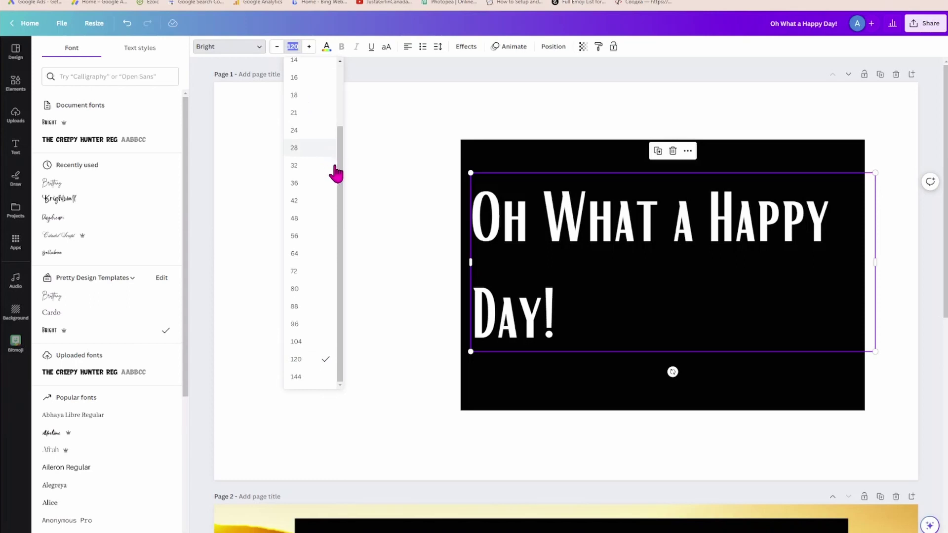
click(296, 377)
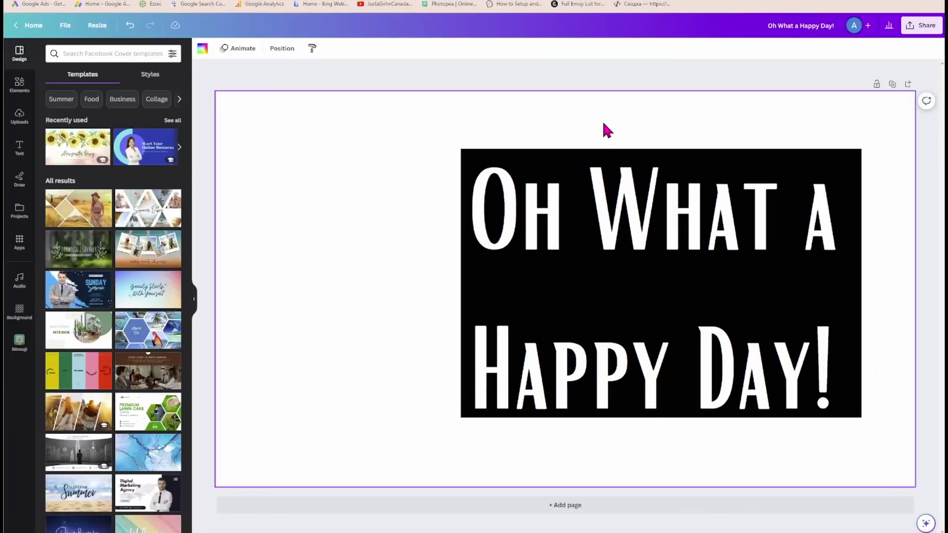
- Download the design as a PNG image
click(911, 28)
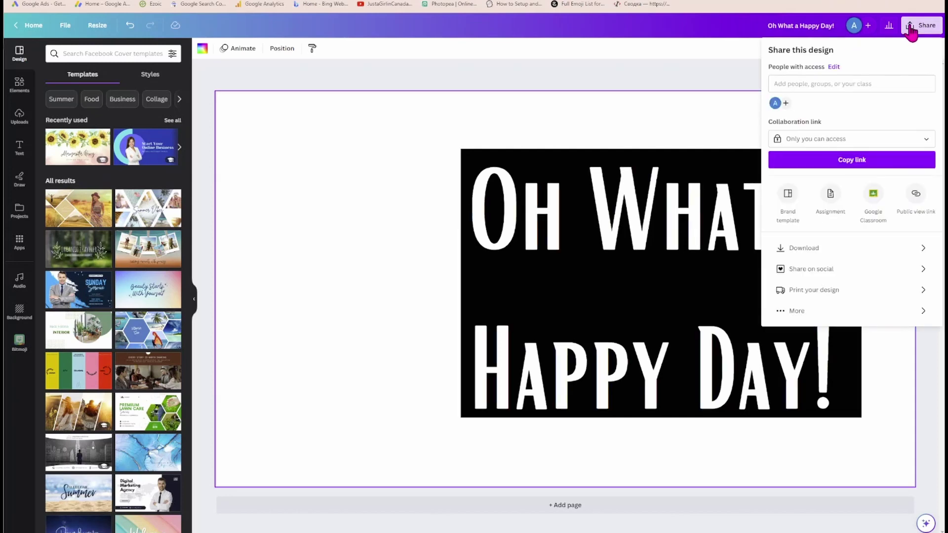
click(793, 252)
click(851, 199)
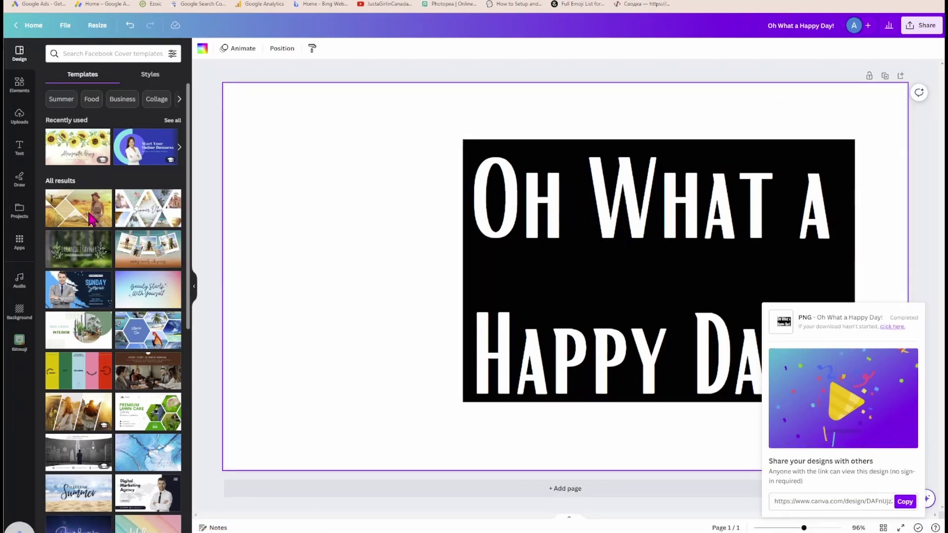
- Upload 'Oh What a Happy Day! (1).png' into Canva's uploads
click(20, 117)
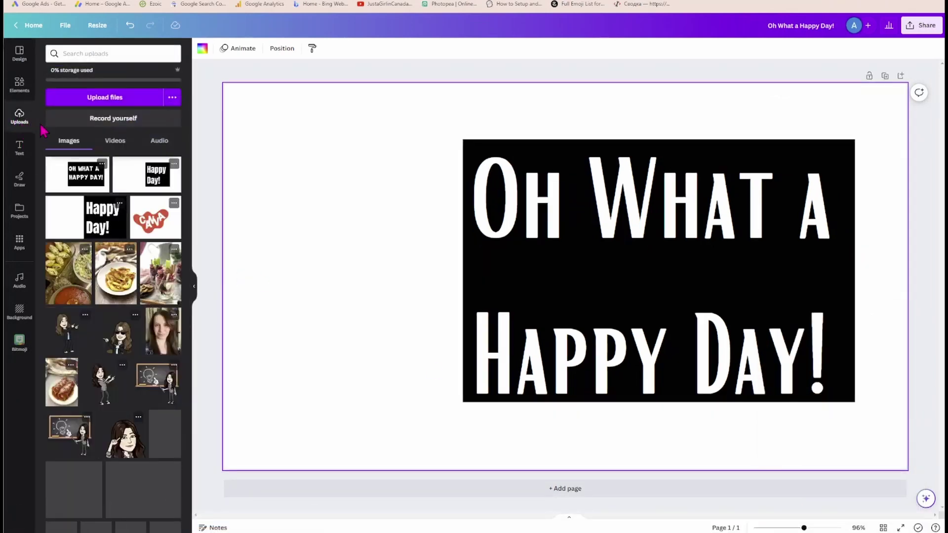
click(105, 98)
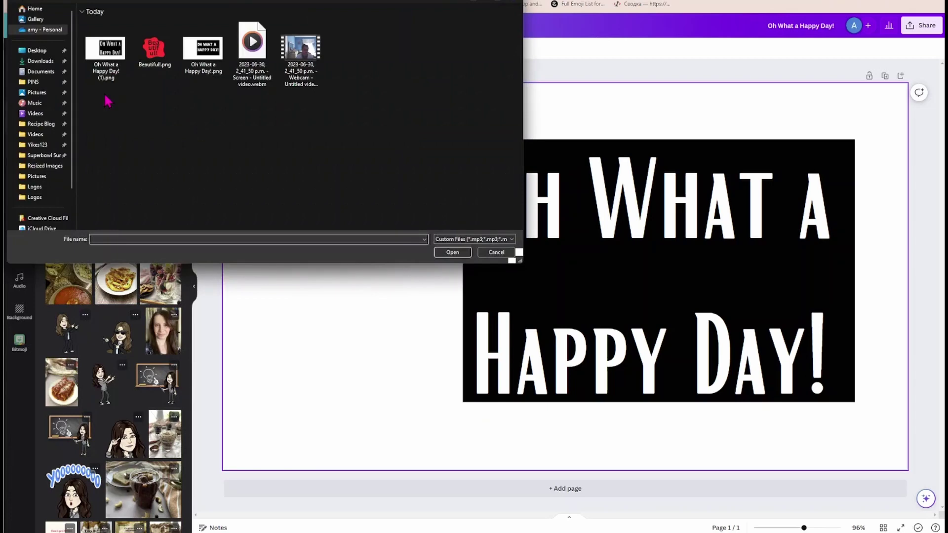
click(105, 58)
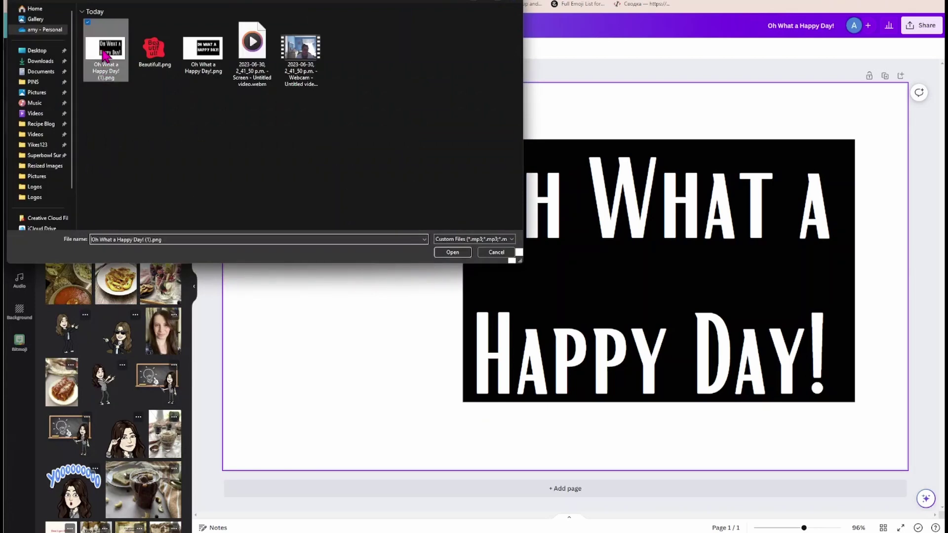
click(453, 253)
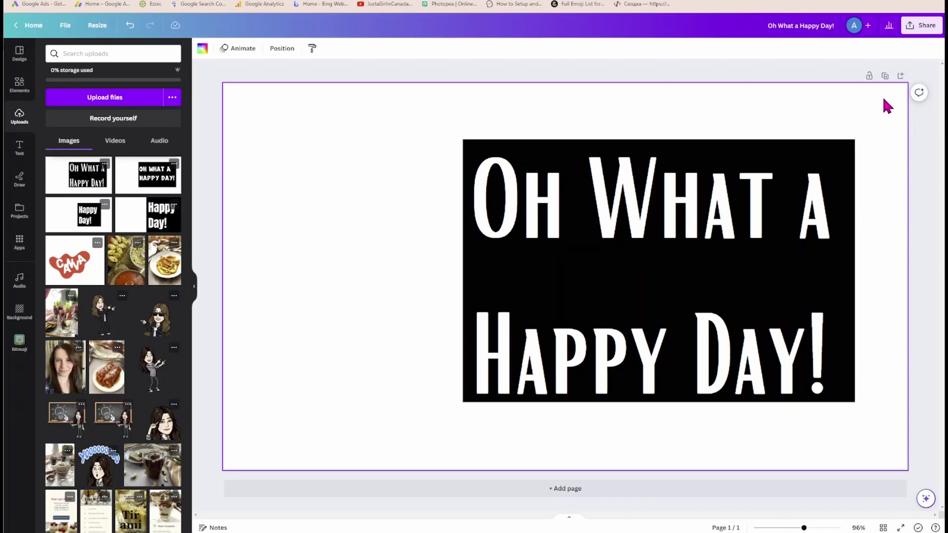
- Add a second page and place the uploaded stencil image on it
click(561, 491)
click(67, 184)
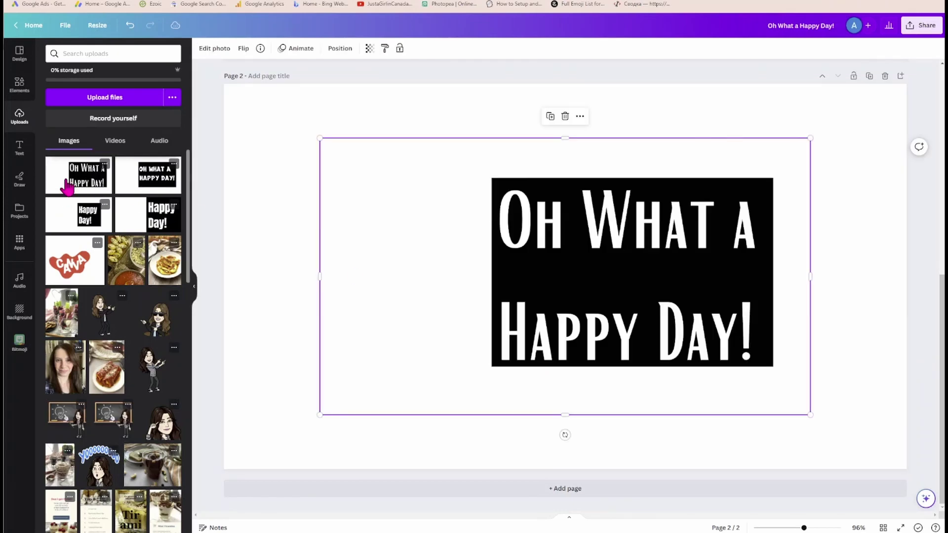
click(358, 113)
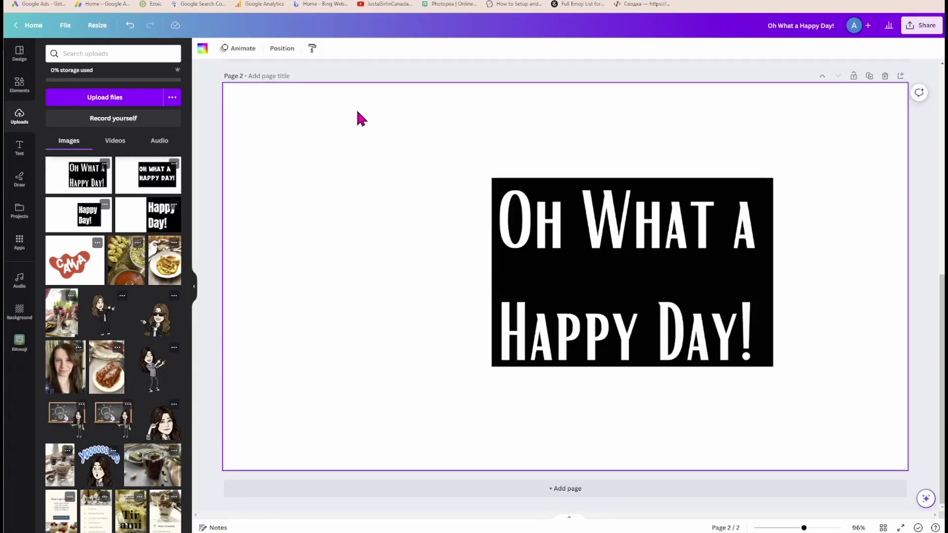
click(20, 83)
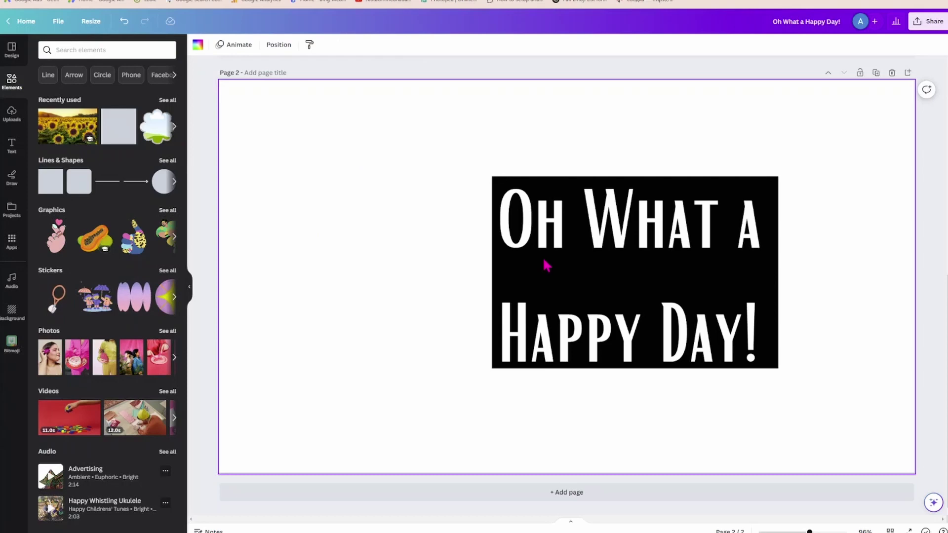
click(547, 265)
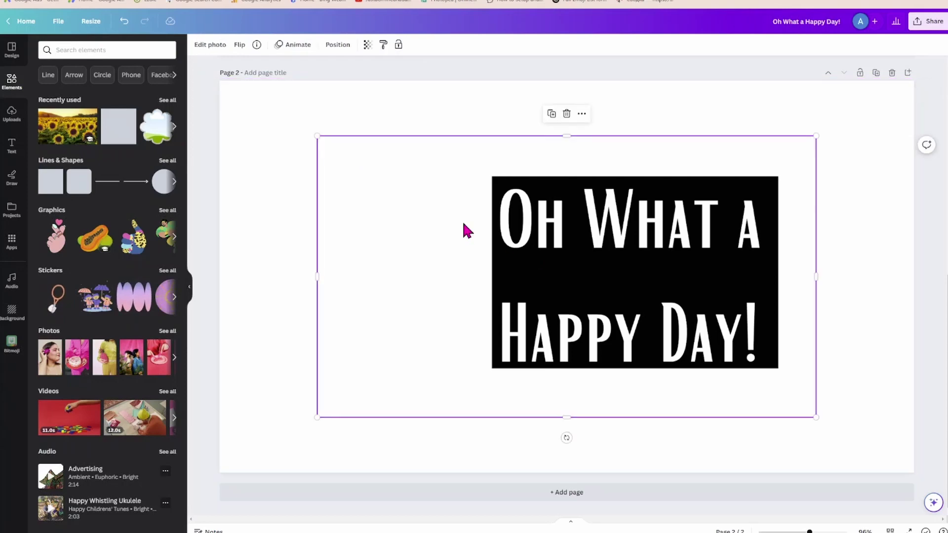
- Remove the stencil image's white background with BG Remover
click(211, 45)
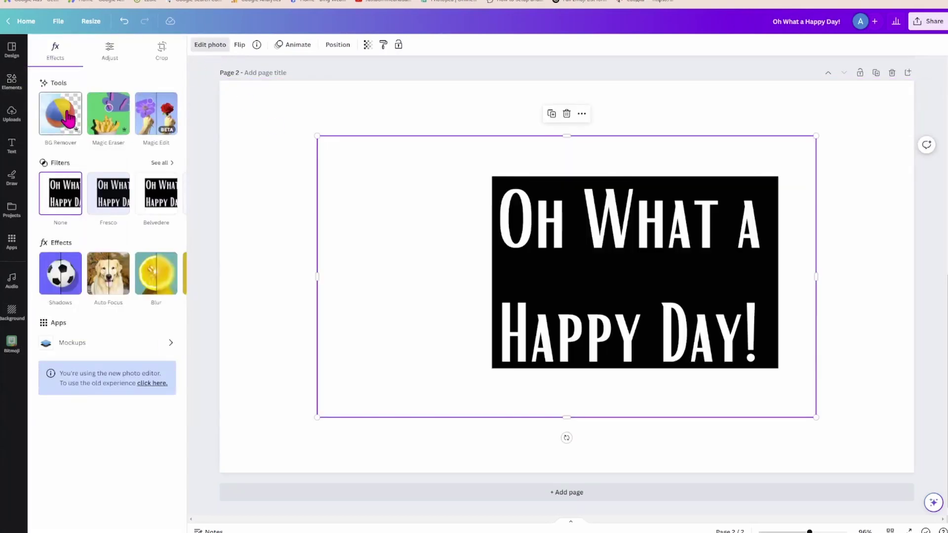
click(68, 119)
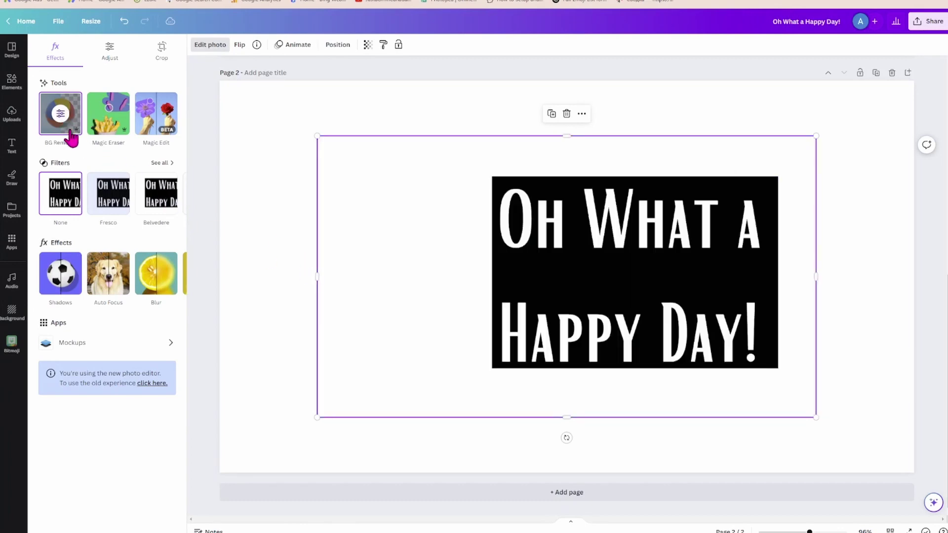
click(63, 124)
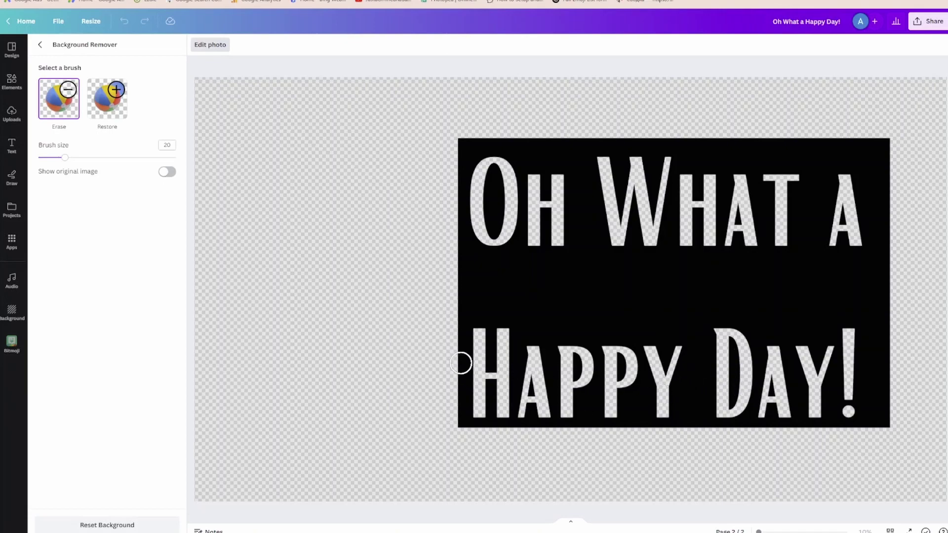
- Add the sunflower field photo and set it as page 2's background
click(41, 46)
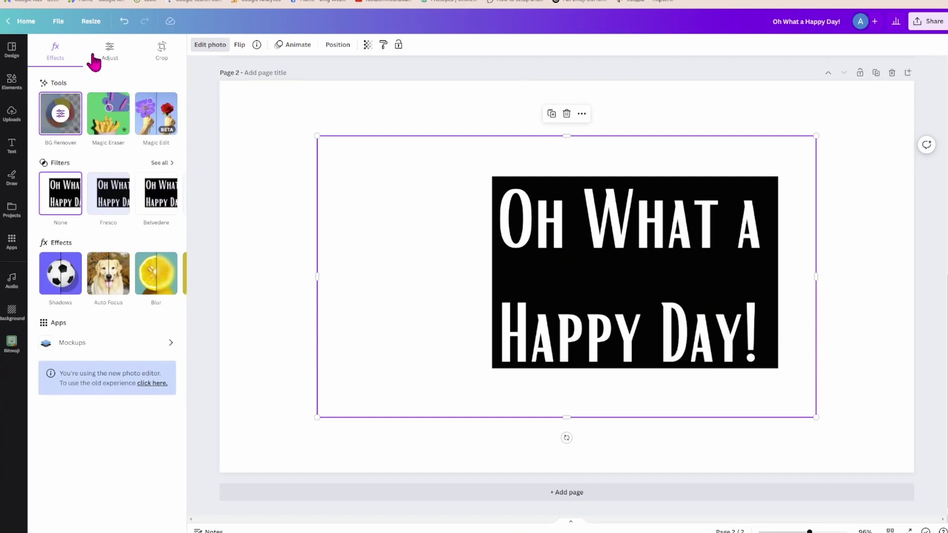
click(12, 82)
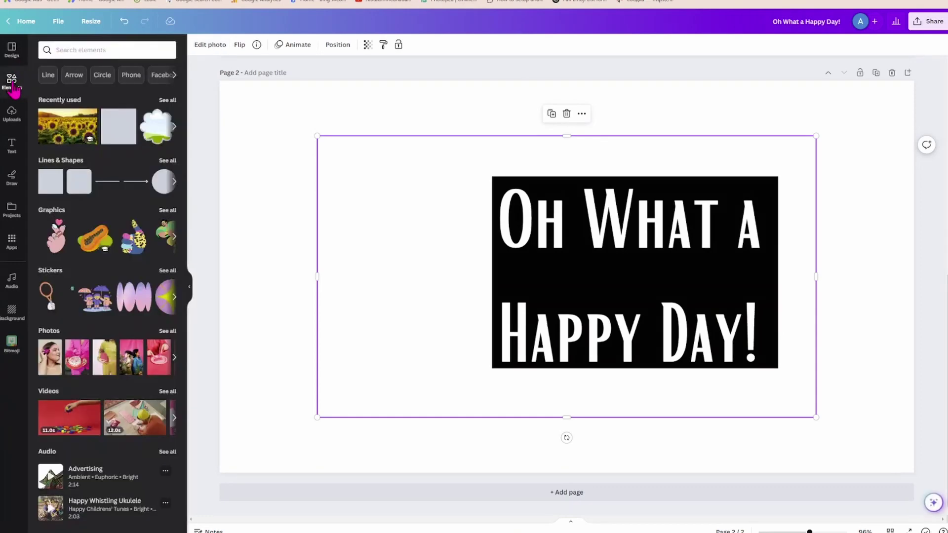
click(69, 132)
right_click(576, 195)
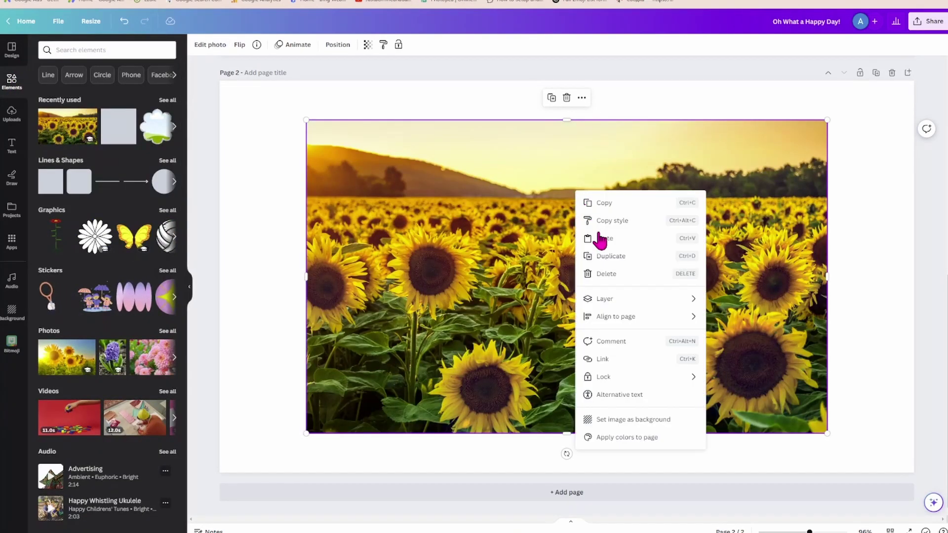
click(621, 419)
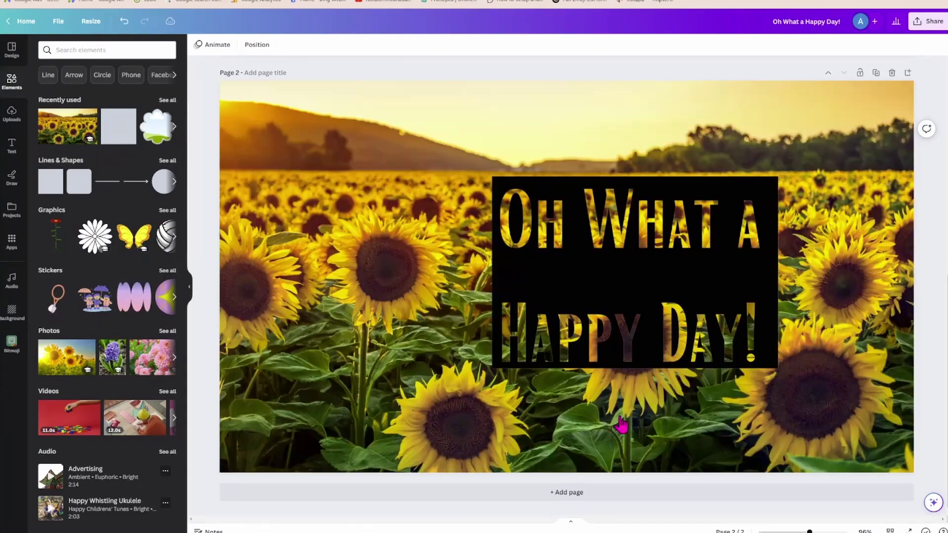
- Enlarge the black stencil to fill the page and center it over the sunflowers
click(622, 344)
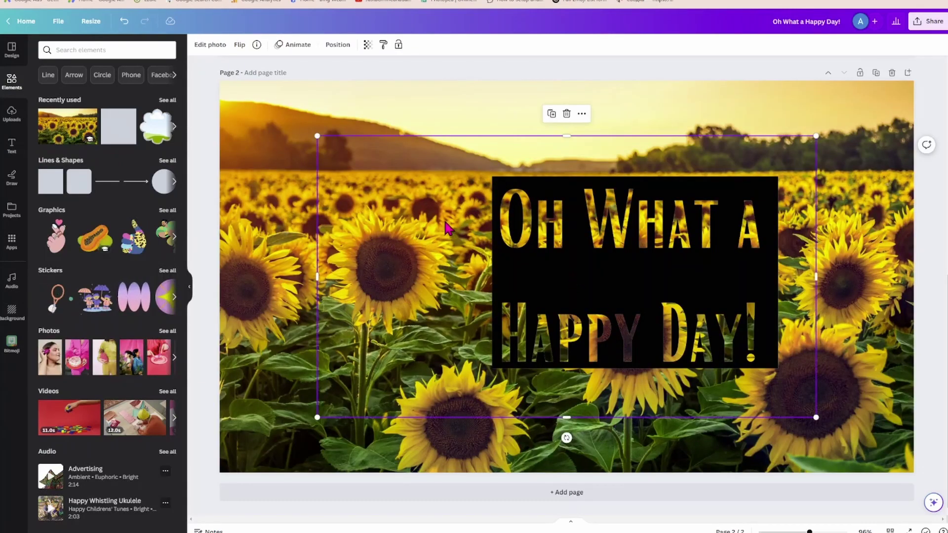
drag(317, 136, 116, 66)
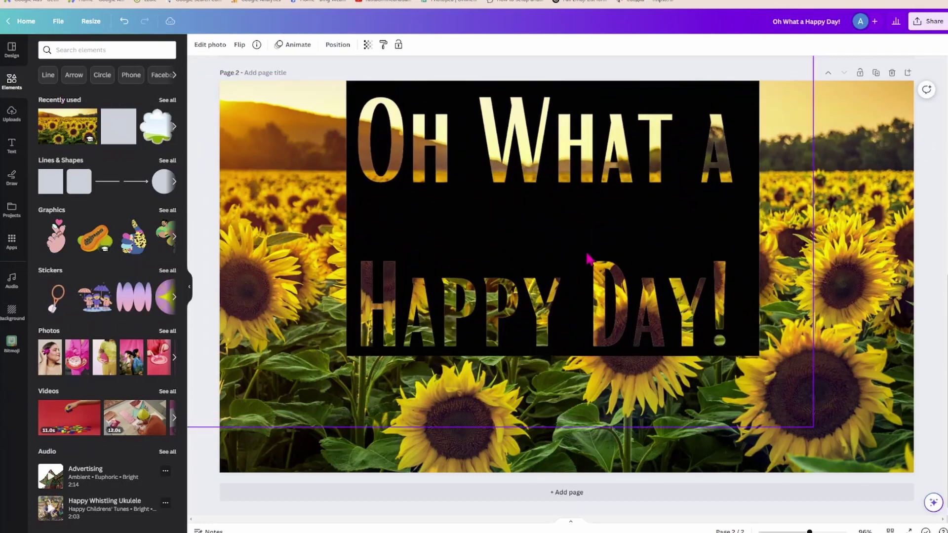
drag(588, 258, 604, 317)
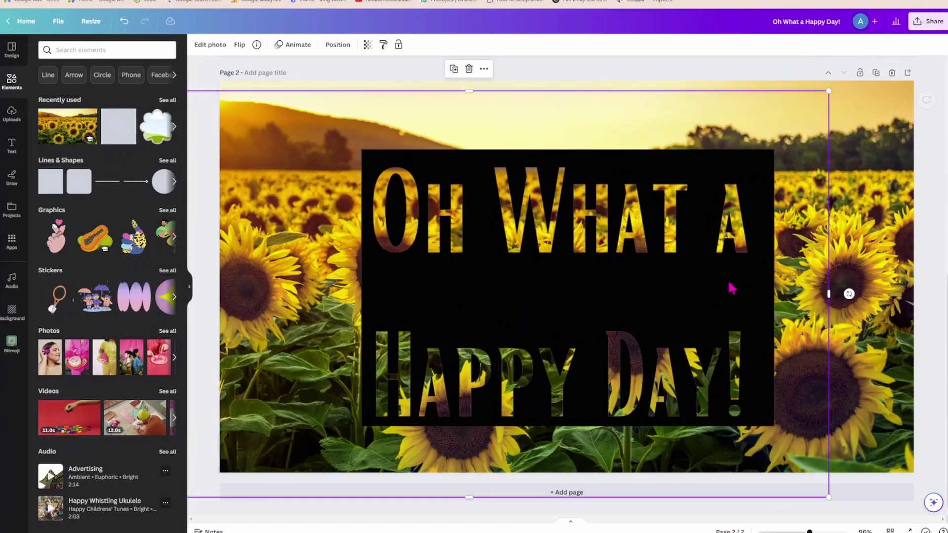
drag(829, 294, 944, 294)
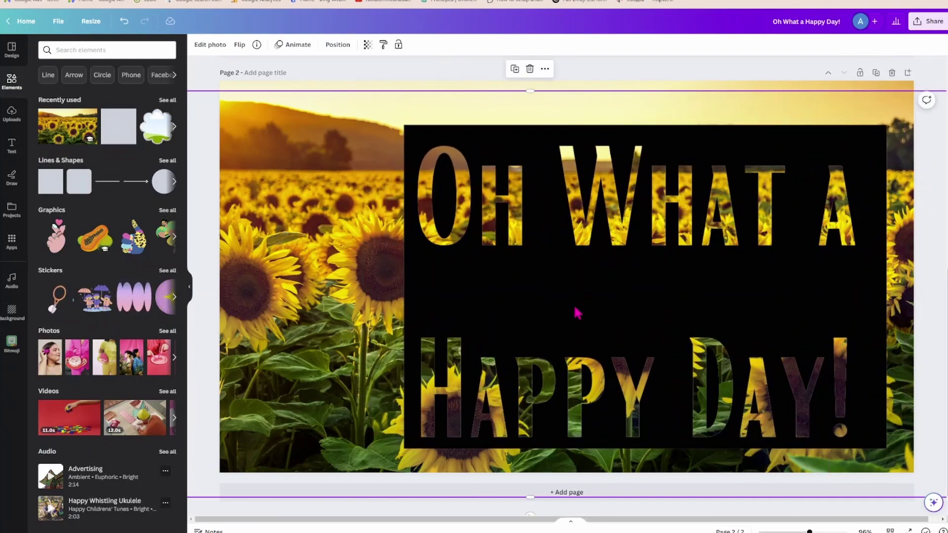
drag(576, 313, 499, 303)
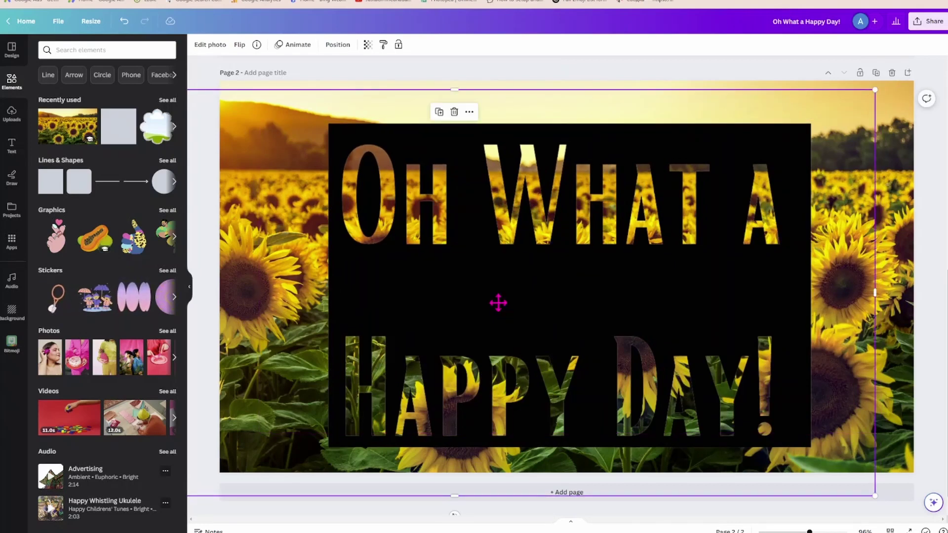
click(575, 69)
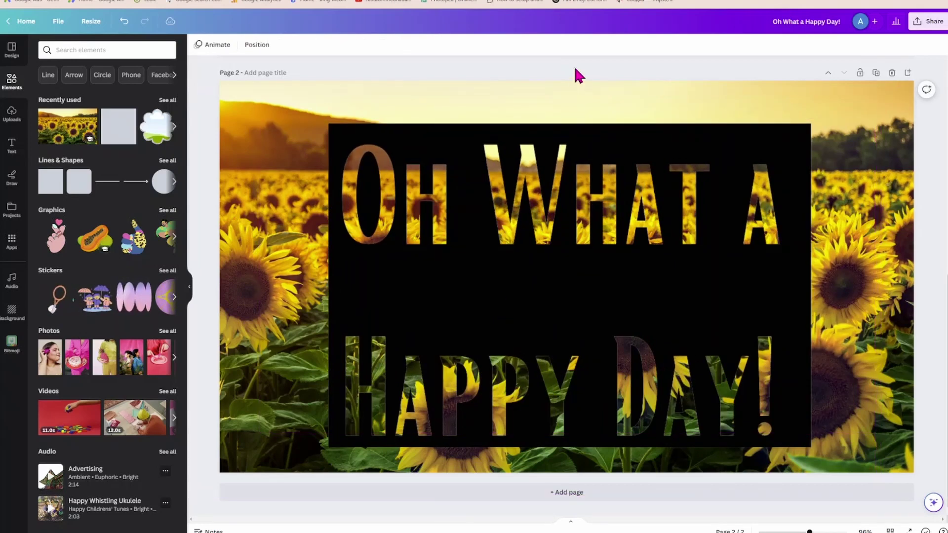